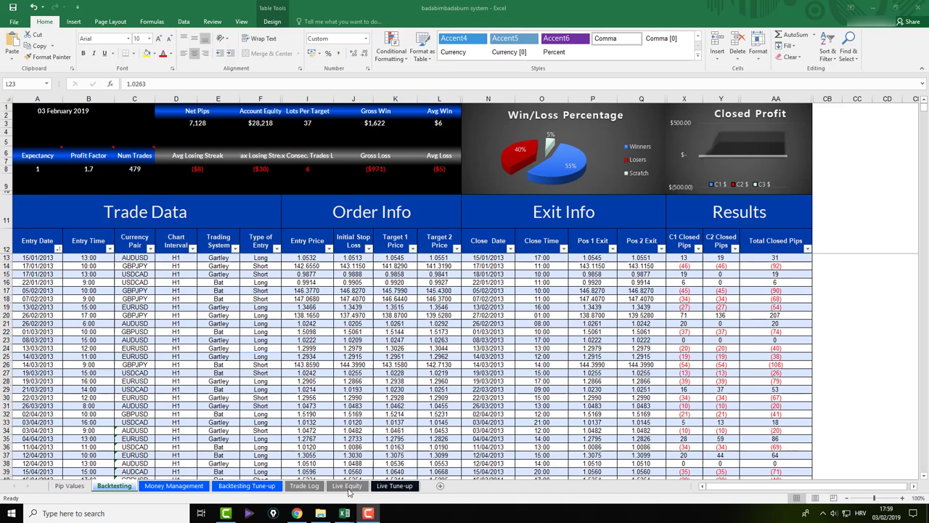
left_click(466, 16)
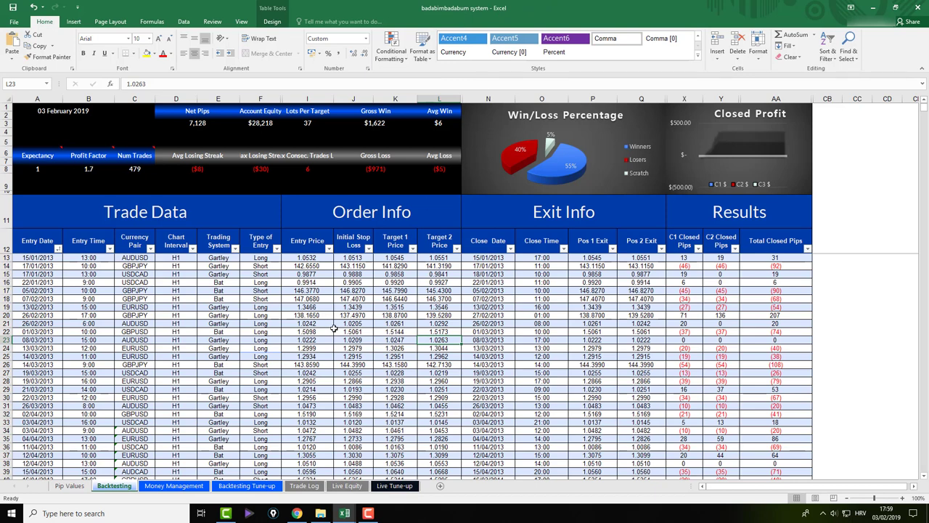
left_click(337, 325)
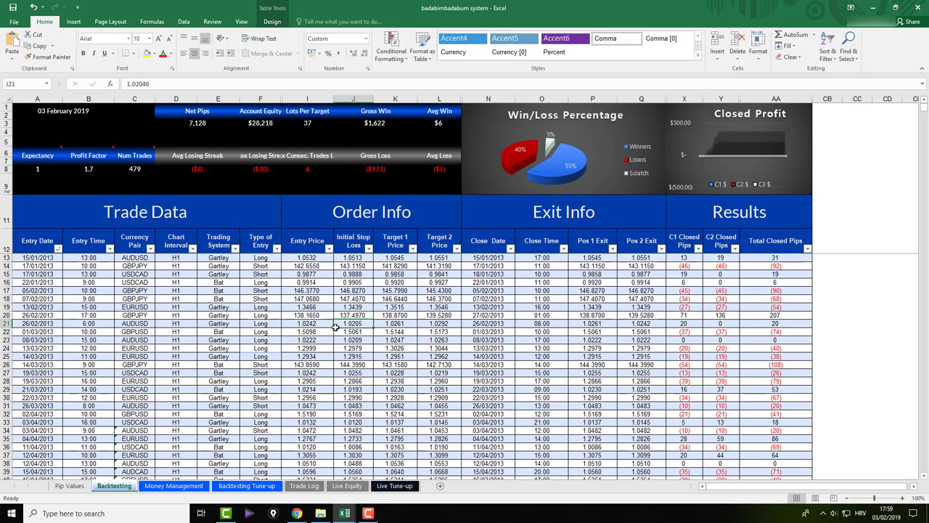
Switch to File Explorer and look inside the AUDCAD and AUDUSD folders of the Backtesting directory.
left_click(323, 513)
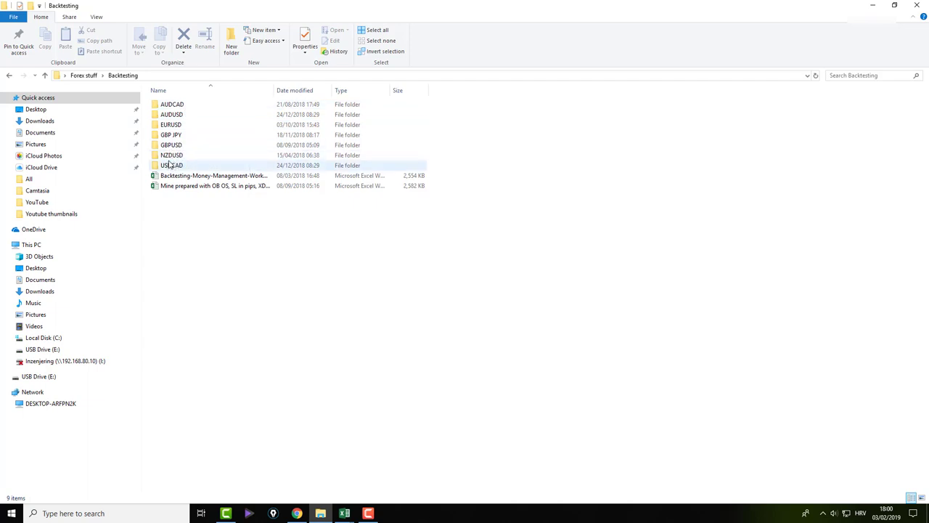
double_click(181, 106)
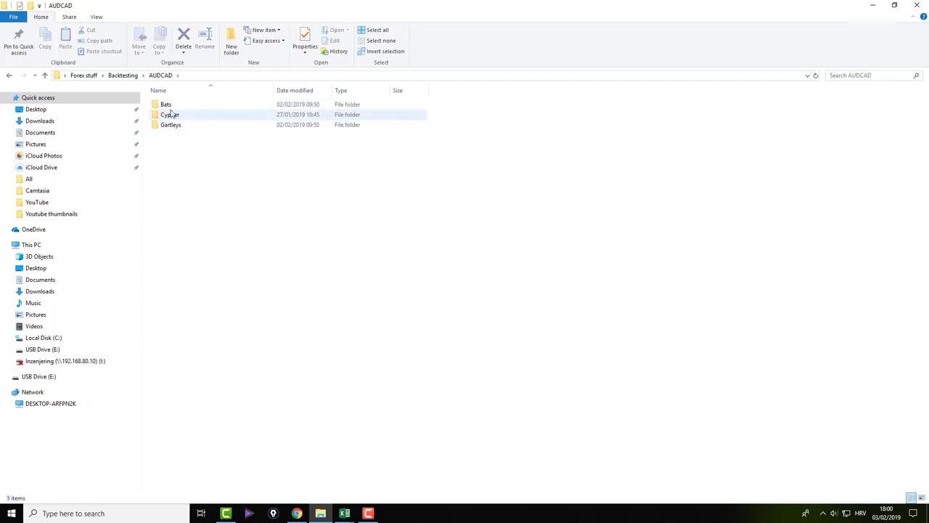
left_click(123, 76)
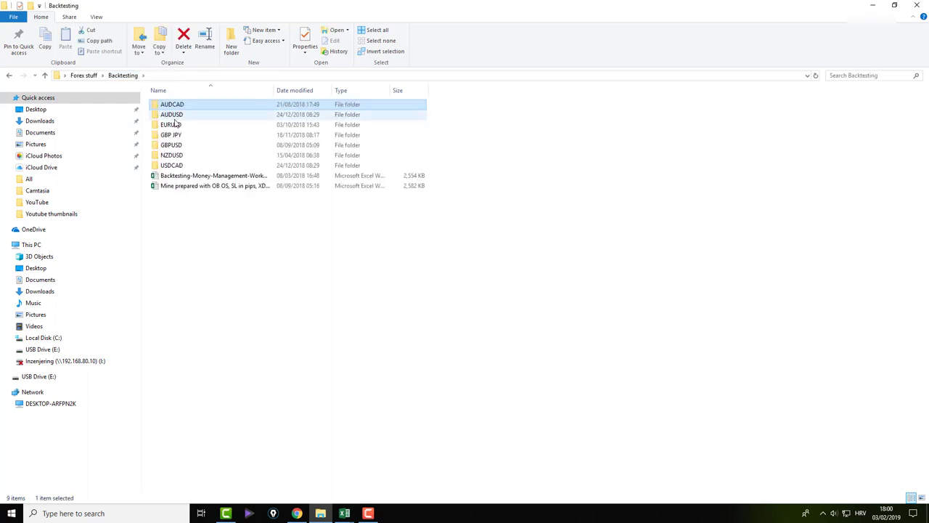
left_click(173, 116)
double_click(174, 116)
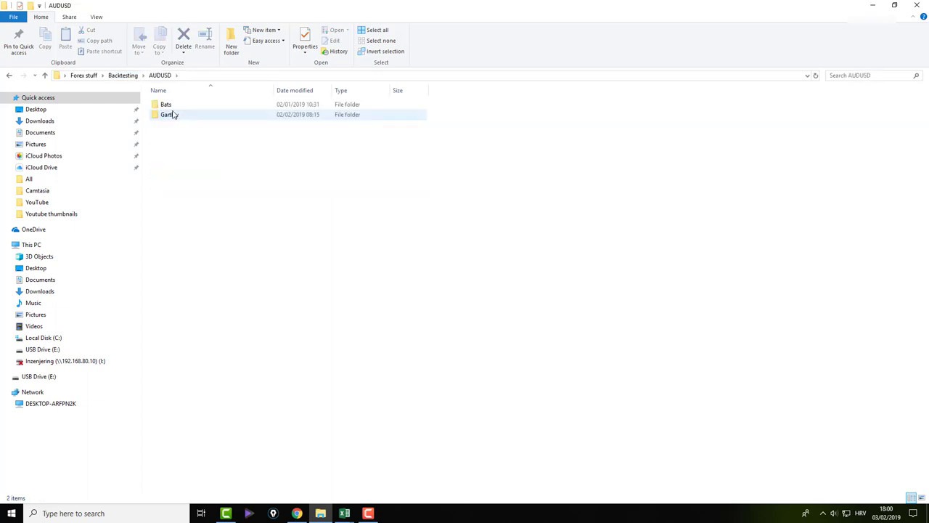
left_click(127, 75)
double_click(174, 106)
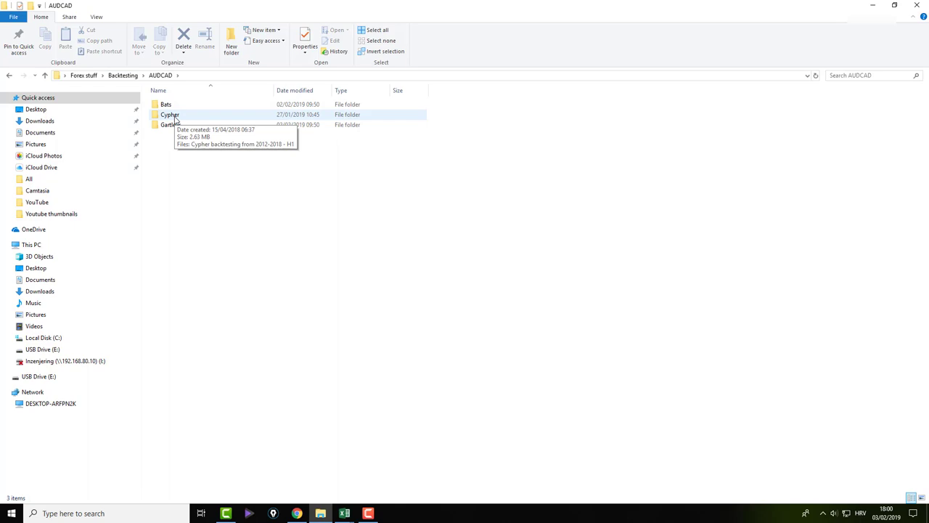
Return to the badabimbadabum system workbook and view which trading systems the Trading System column filter offers, leaving the filter unchanged.
mouse_move(344, 513)
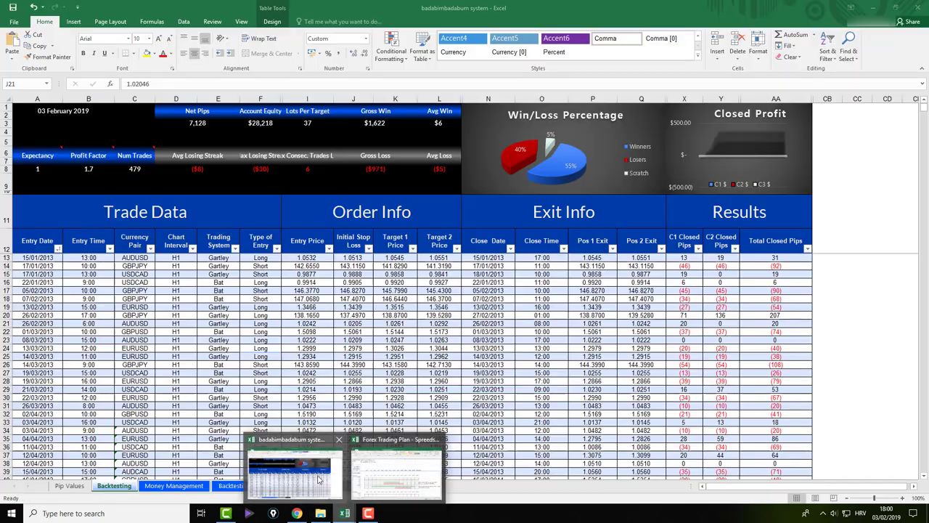
left_click(330, 476)
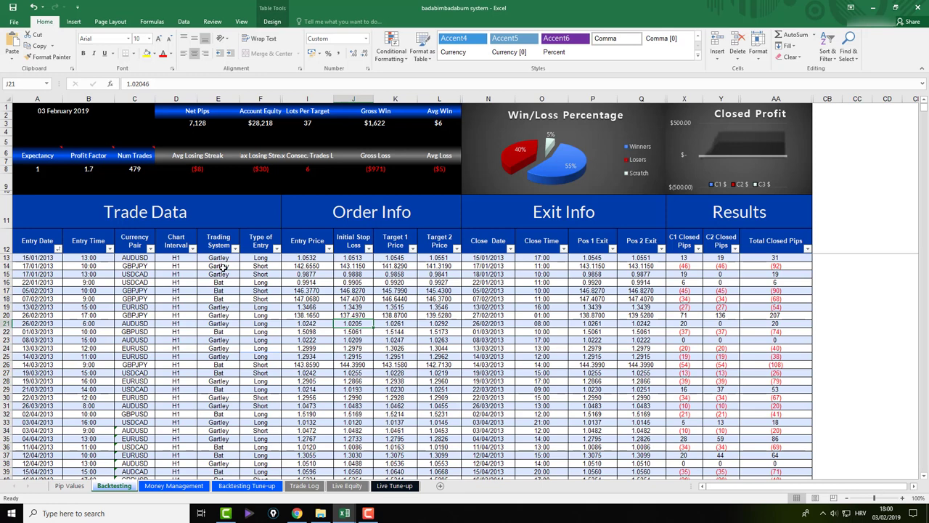
left_click(214, 300)
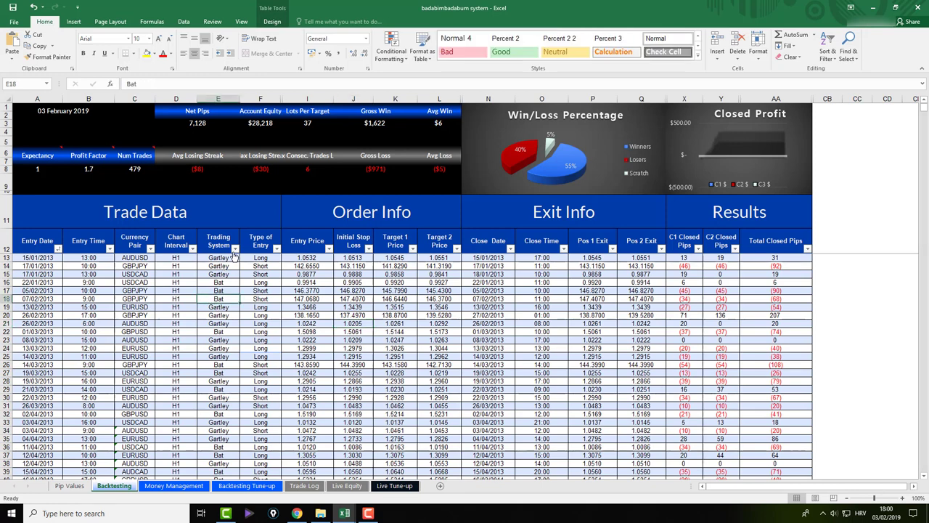
left_click(234, 249)
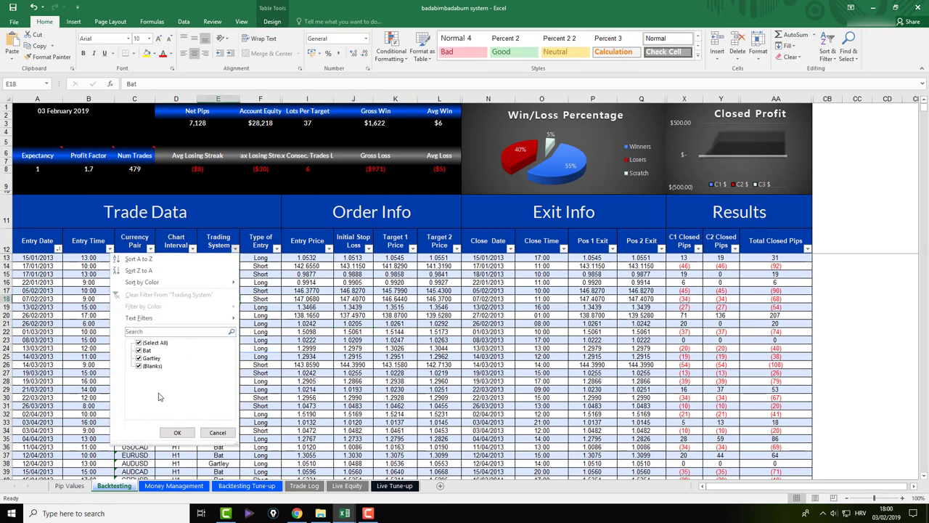
left_click(207, 431)
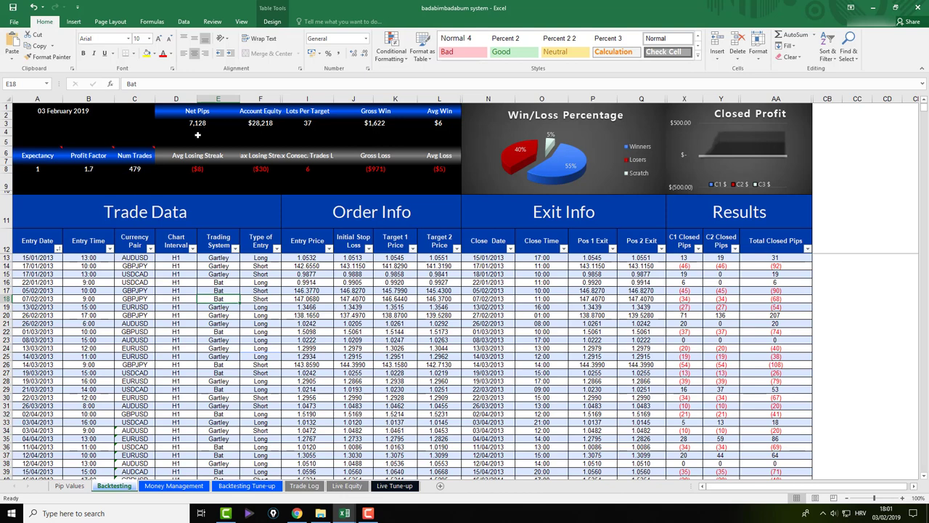
Switch to File Explorer and open the GBPUSD Bats H1 2013 - 2018 Sept workbook from the GBPUSD Bat folder under Backtesting.
left_click(320, 513)
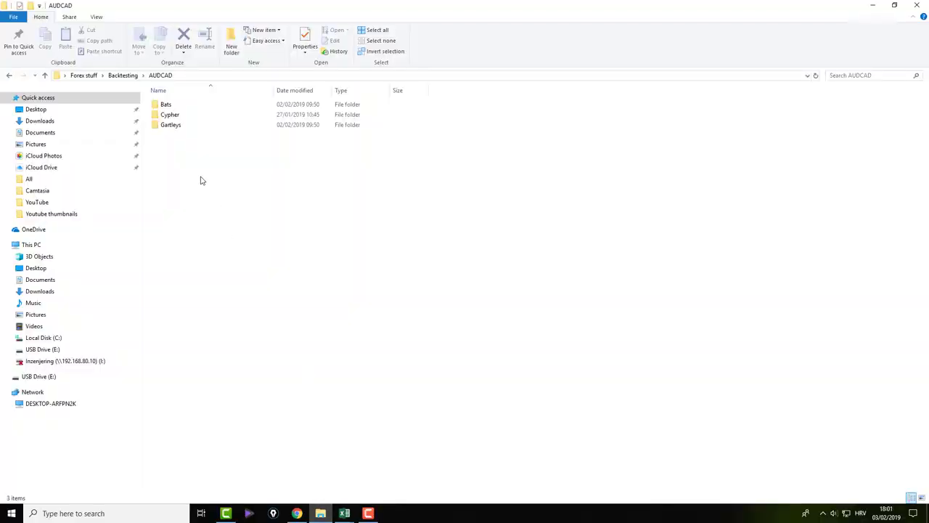
left_click(124, 76)
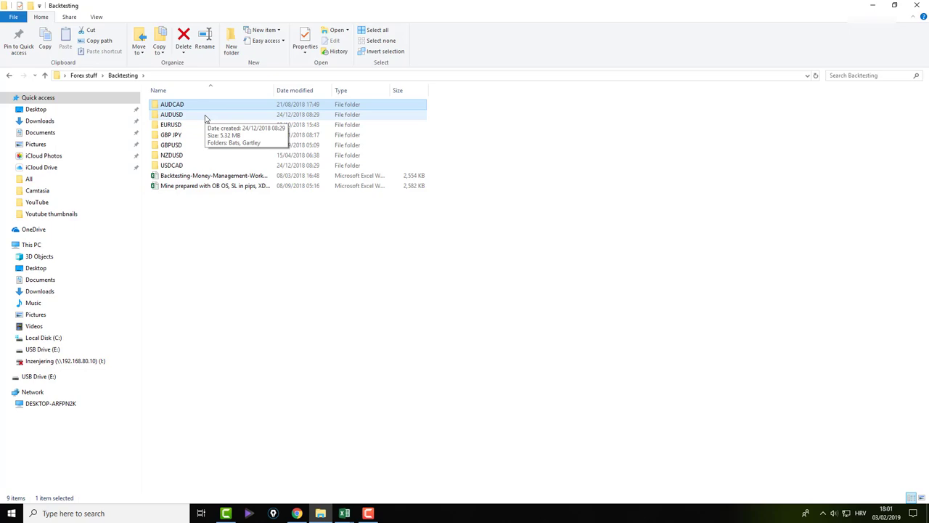
double_click(175, 144)
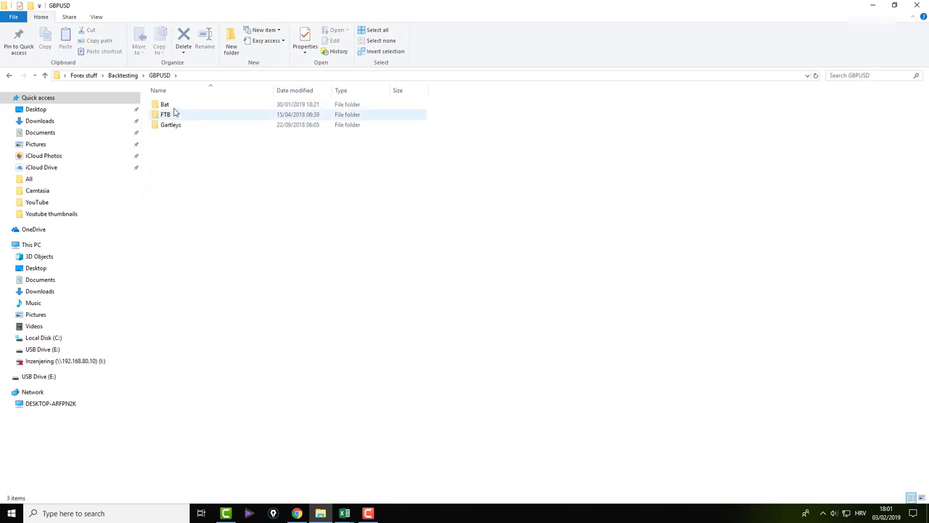
left_click(174, 106)
double_click(173, 107)
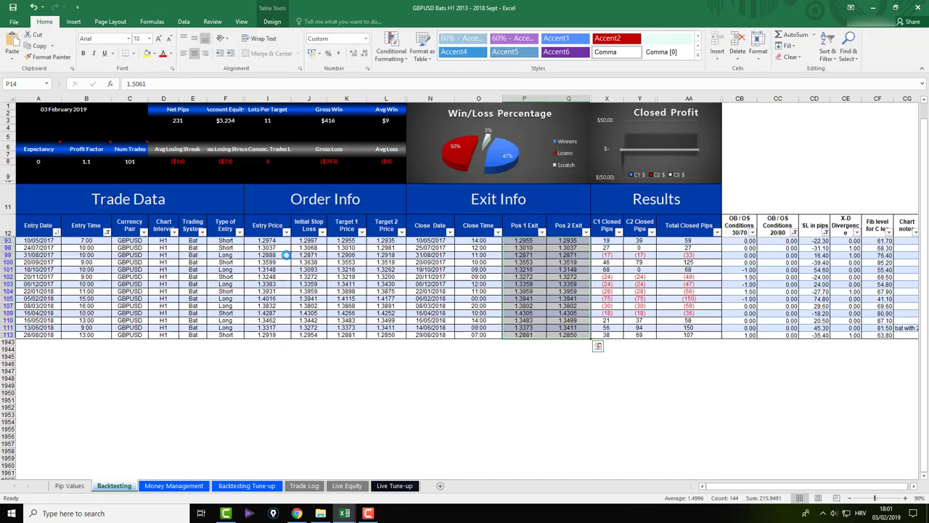
Remove the Entry Time restriction on the Backtesting sheet's trade table by selecting all entry times.
left_click(376, 423)
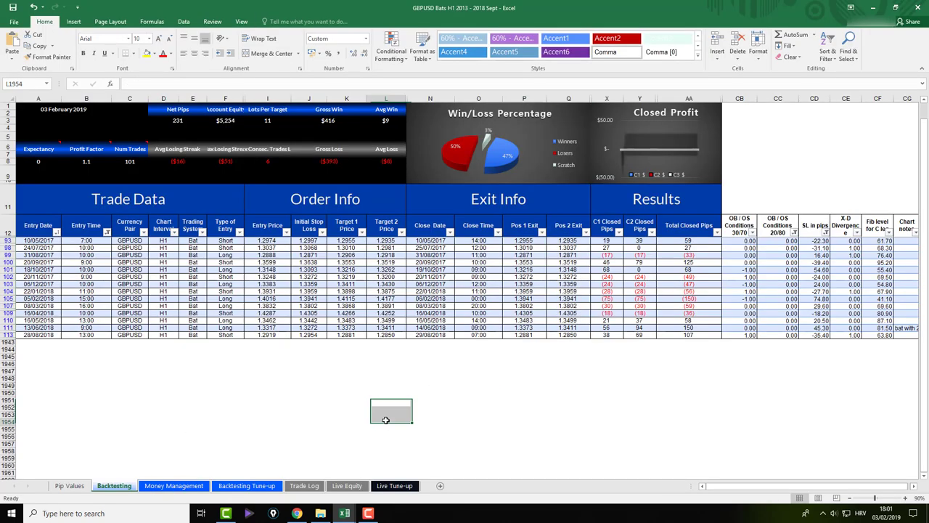
scroll(368, 368, "up", 18)
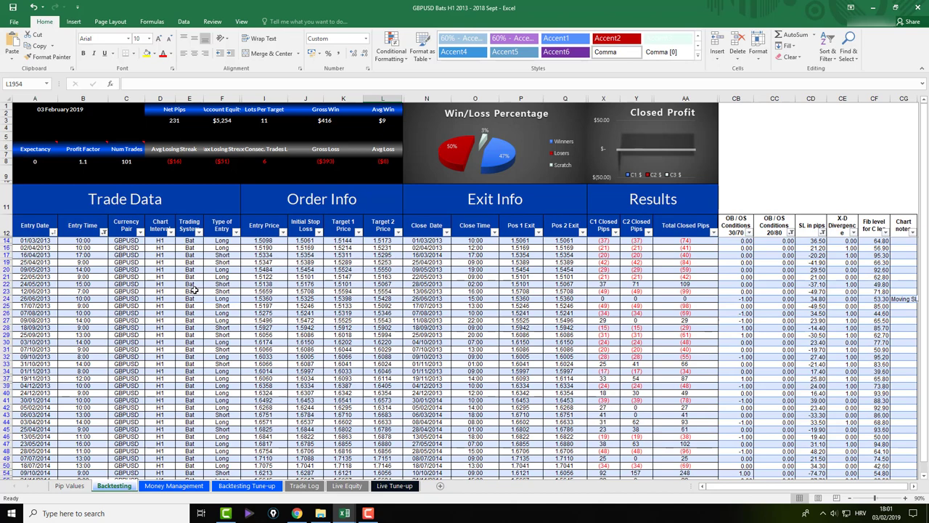
left_click(103, 231)
mouse_move(122, 350)
left_mouse_down()
mouse_move(122, 372)
mouse_move(123, 357)
left_mouse_up()
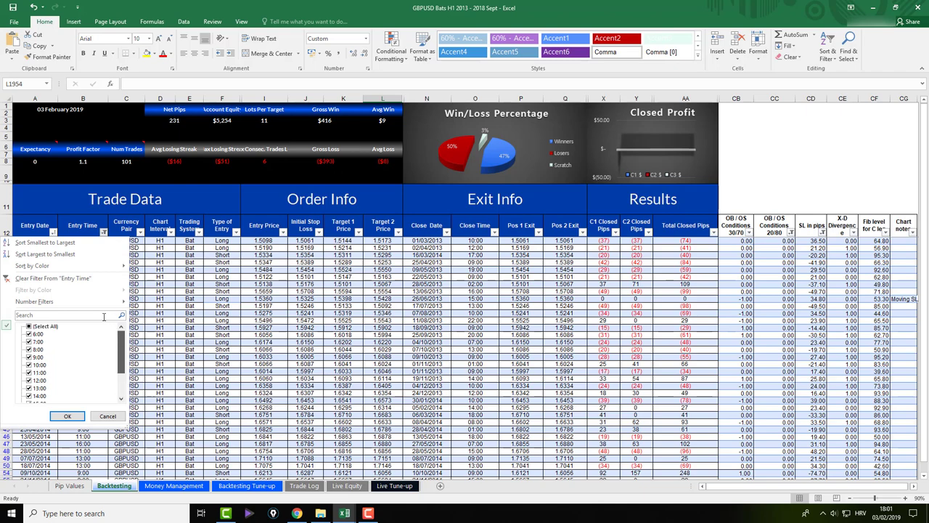
left_click(30, 327)
left_click(68, 415)
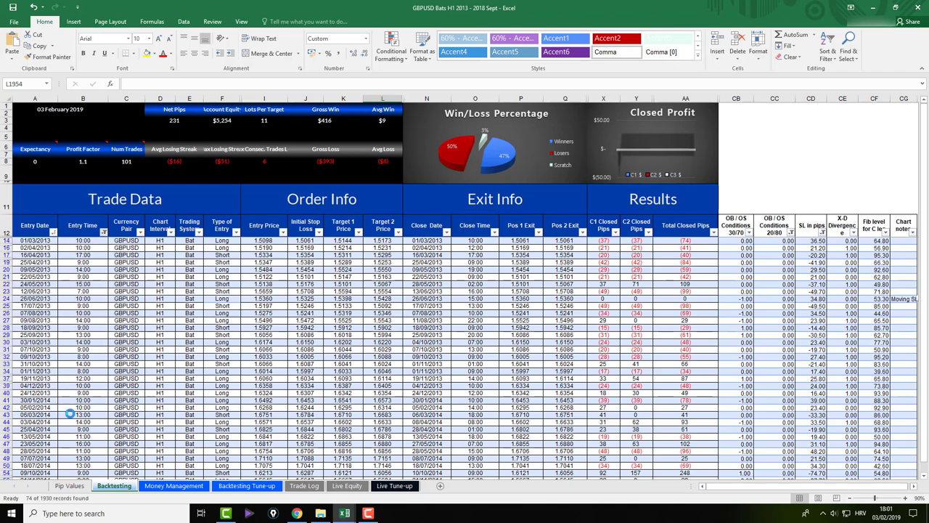
Check the OB / OS Conditions 30/70 filter and include all values in the OB / OS Conditions 20/80 filter.
left_click(747, 232)
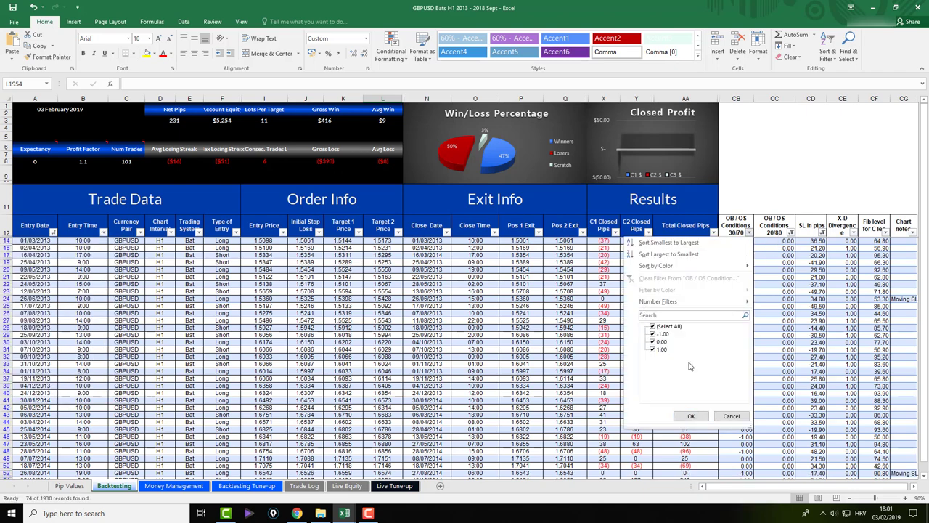
left_click(731, 415)
left_click(790, 232)
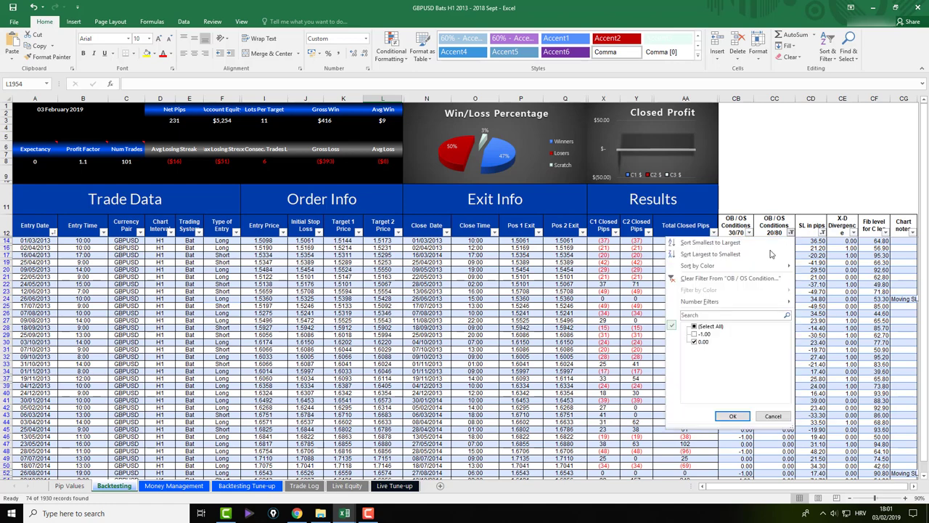
left_click(703, 327)
left_click(732, 415)
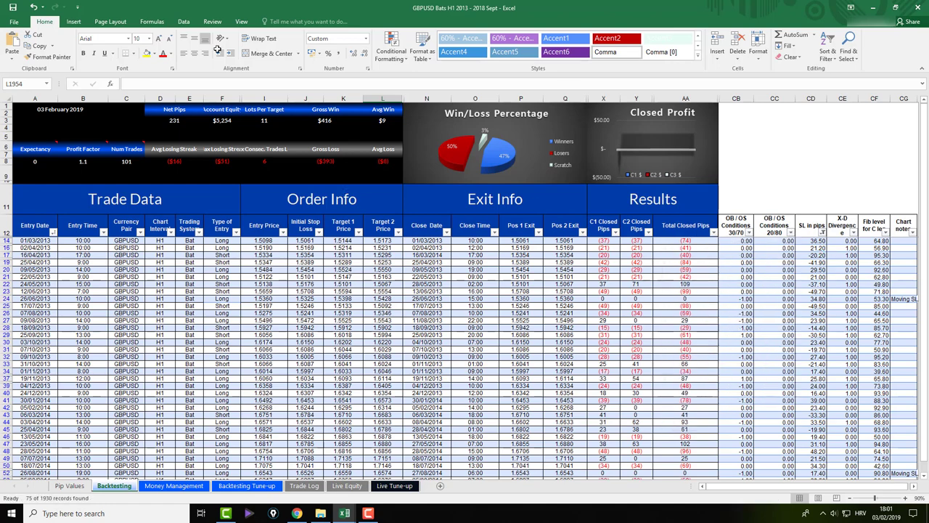
Include all values in the SL in pips filter and refresh all of the workbook's data.
left_click(184, 22)
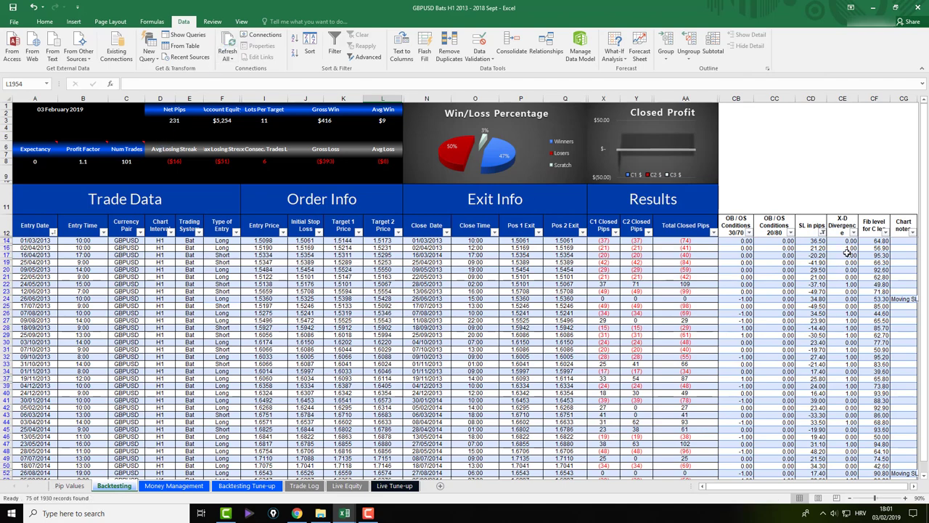
left_click(822, 232)
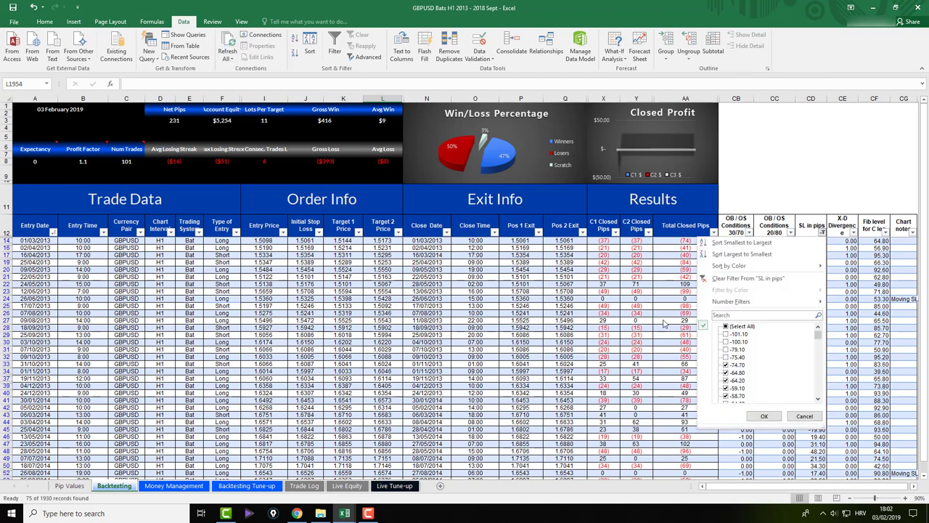
left_click(763, 415)
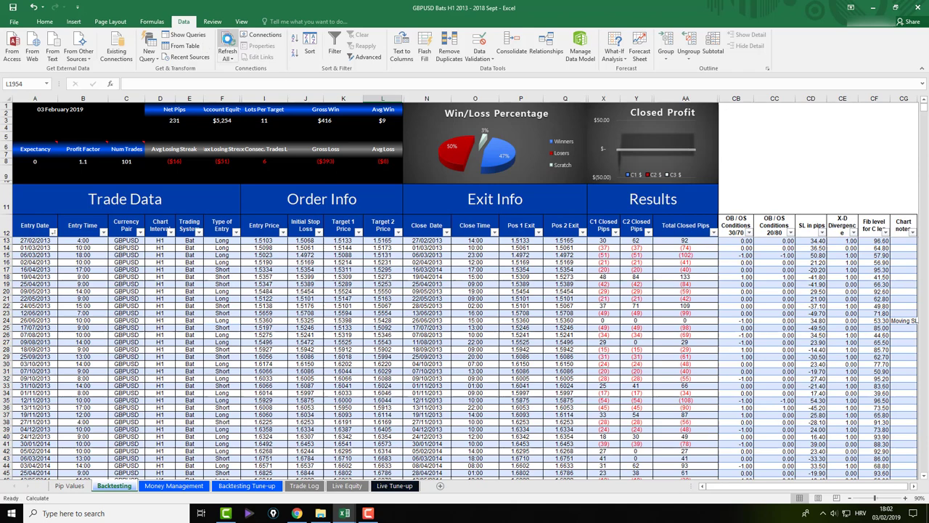
left_click(227, 41)
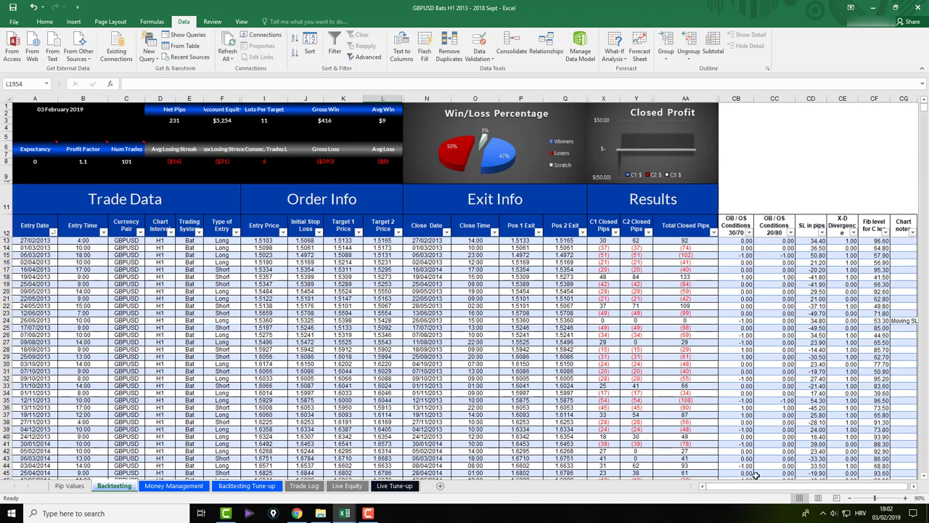
Examine the filter choices for X-D Divergence, Entry Time, Entry Date and Type of Entry, and look through the listed GBPUSD trades.
left_click(855, 231)
left_click(788, 411)
left_click(103, 231)
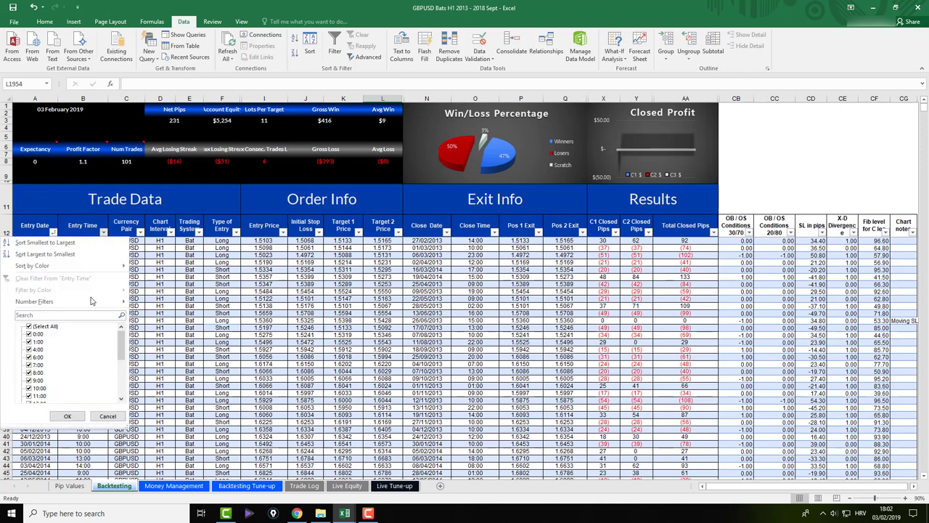
left_click(107, 416)
left_click(53, 231)
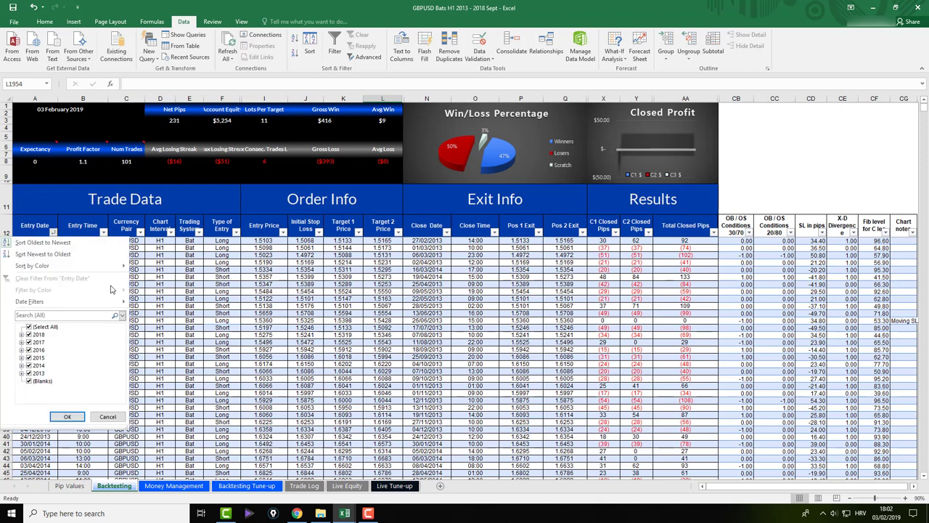
left_click(107, 416)
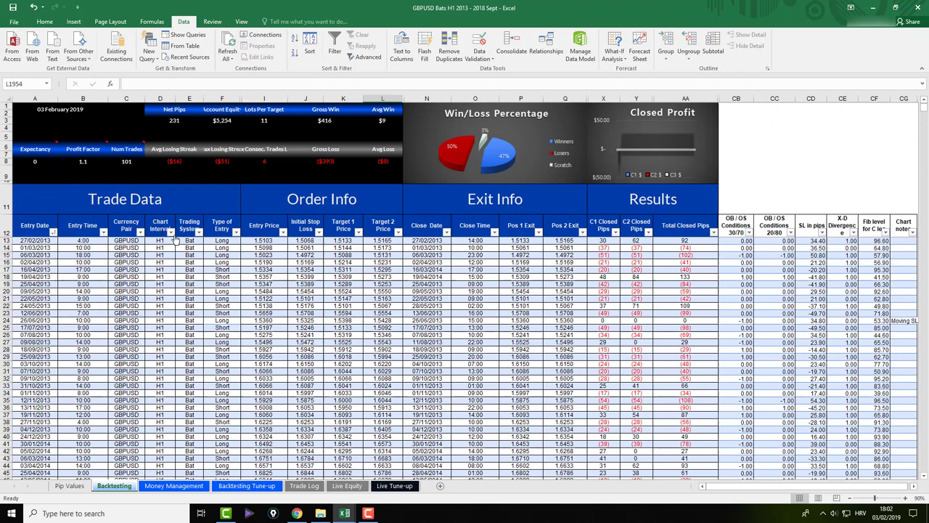
left_click(236, 232)
left_click(218, 418)
left_click(445, 274)
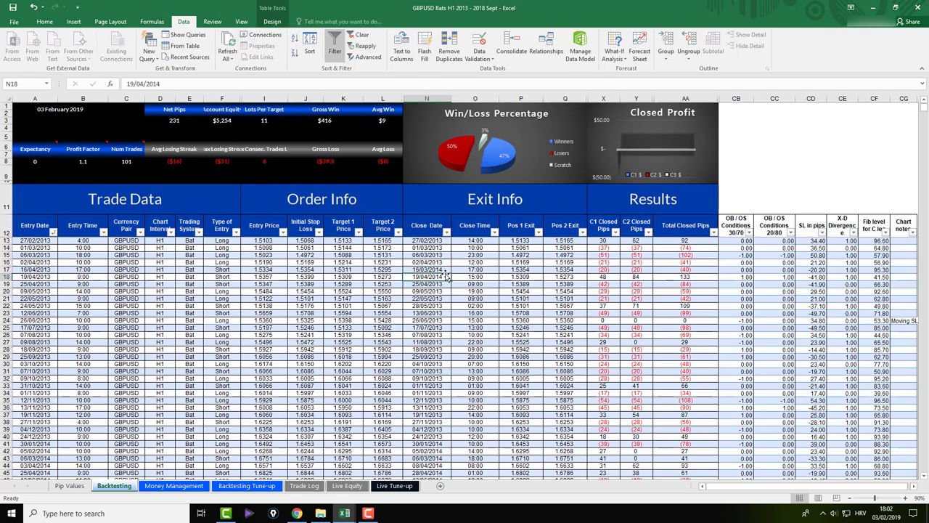
scroll(444, 275, "down", 20)
scroll(440, 276, "up", 8)
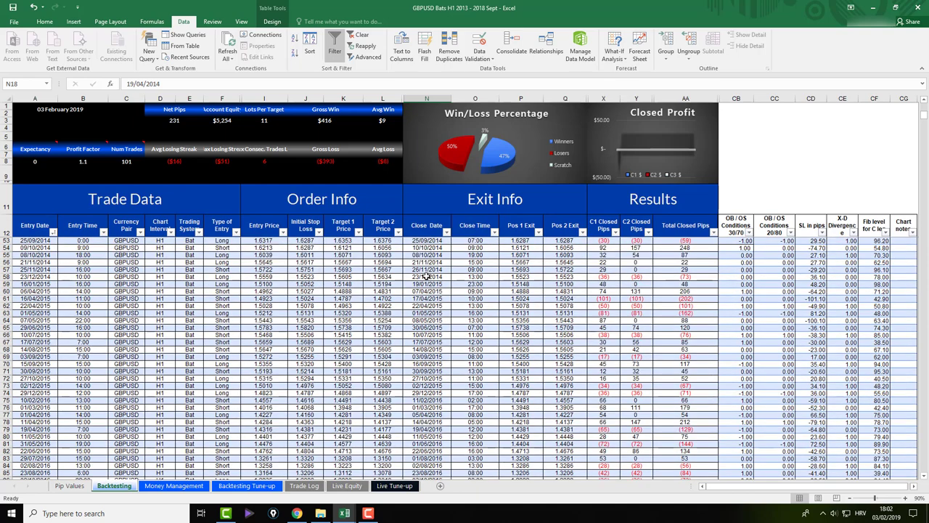
scroll(427, 277, "up", 13)
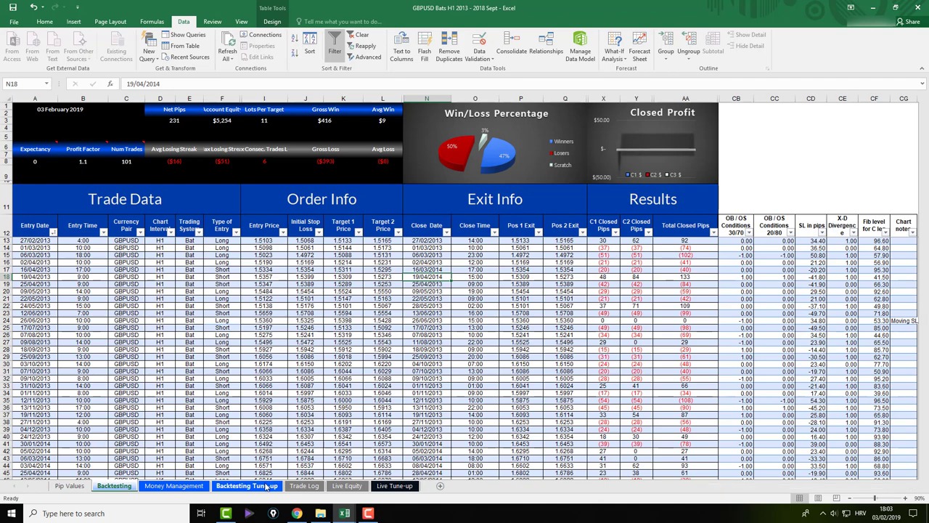
On the Backtesting Tune-up sheet, include all entry times in the pivot table's row labels filter.
left_click(250, 486)
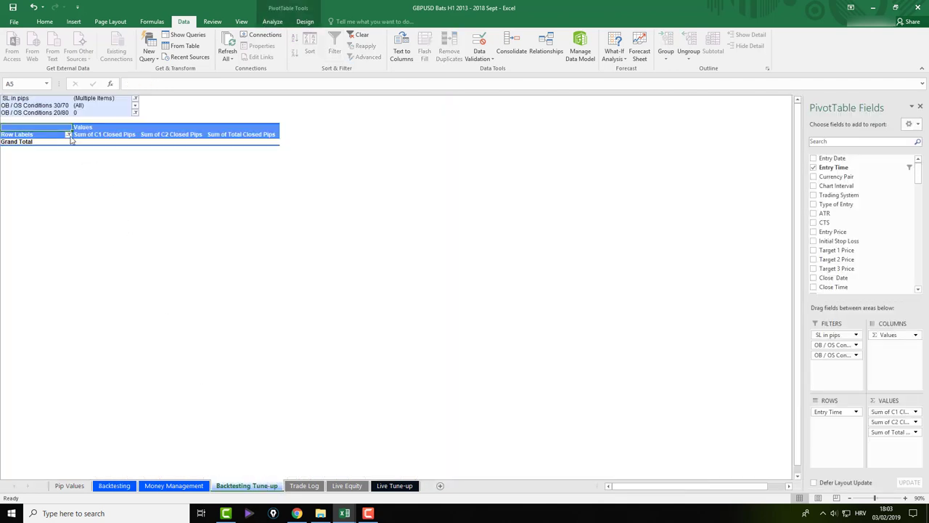
left_click(68, 135)
left_click(29, 228)
left_click(68, 318)
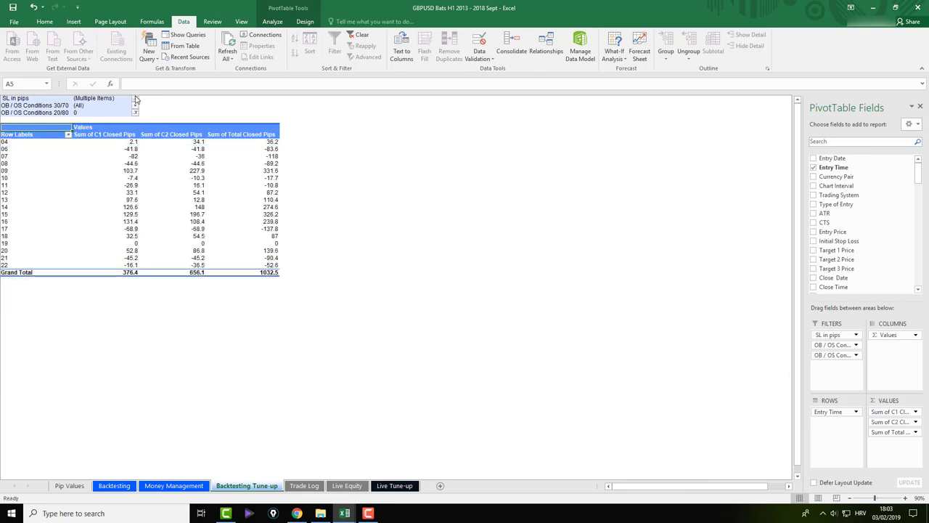
Include all values in the pivot table's SL in pips report filter.
left_click(134, 99)
left_click(39, 119)
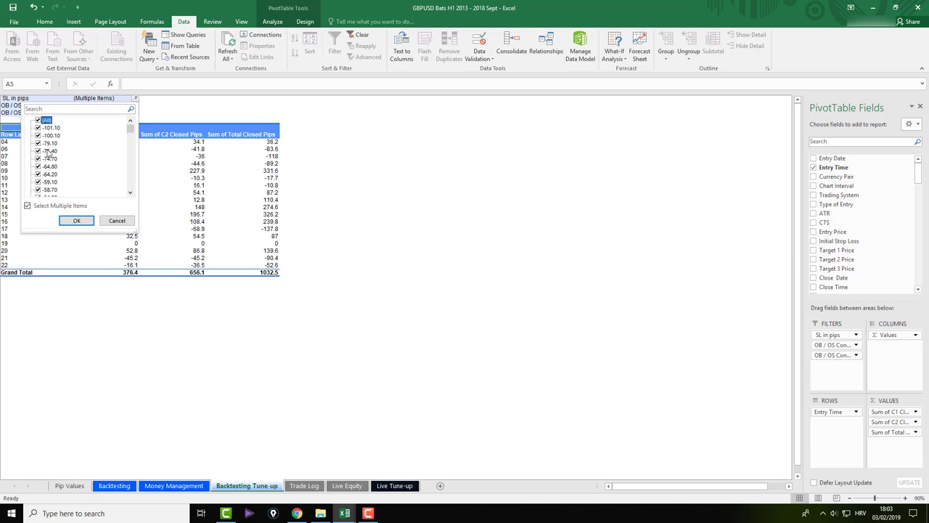
left_click(76, 222)
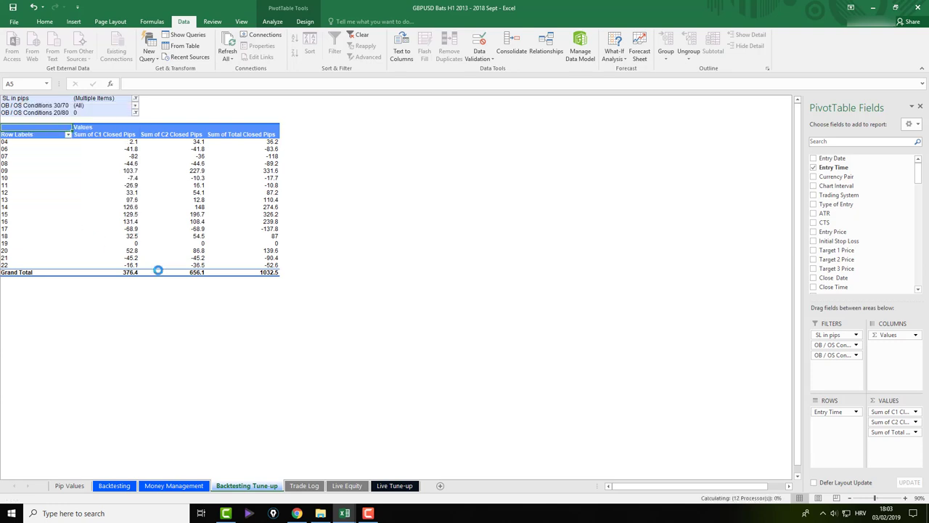
Include all values in the OB / OS Conditions 20/80 report filter and review the total closed pips down to the grand total.
left_click(129, 113)
left_click(135, 113)
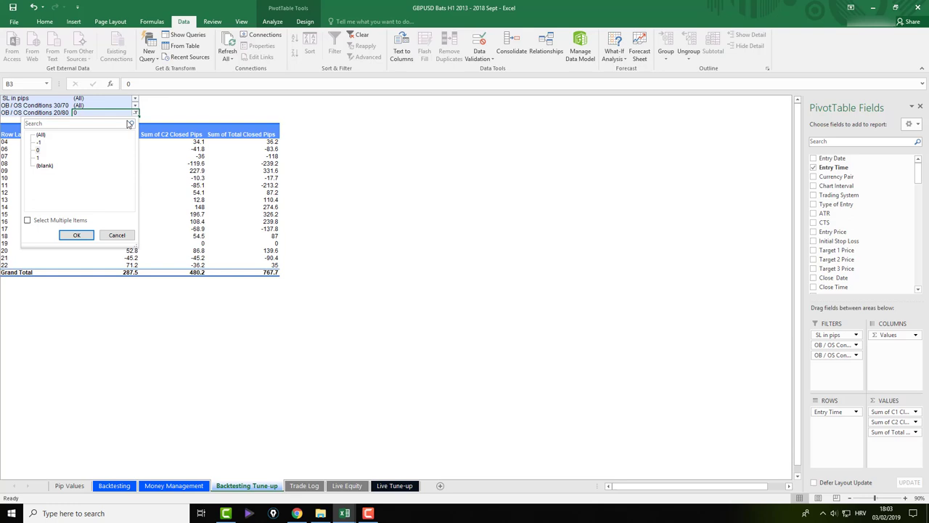
left_click(41, 136)
left_click(77, 235)
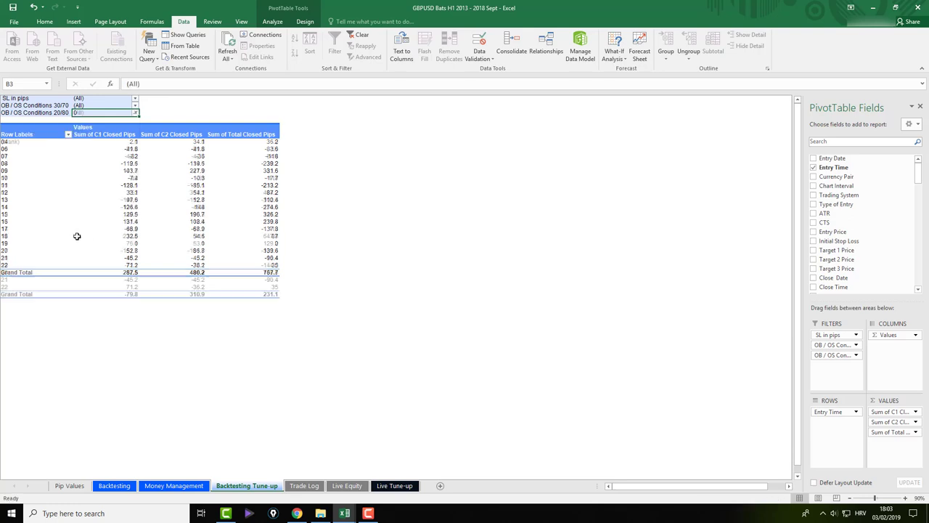
left_click(203, 313)
left_click_drag(267, 143, 265, 289)
left_click(266, 294)
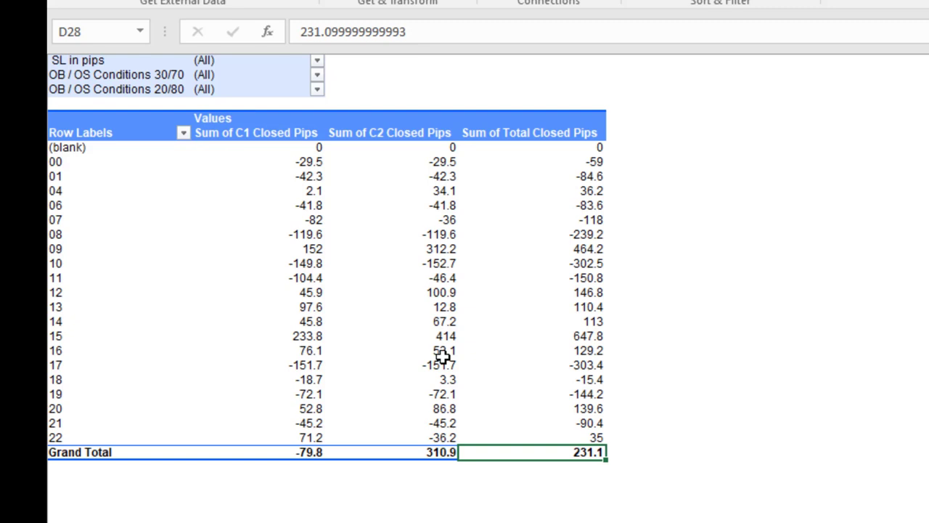
Exclude the extreme stops -101.10, -100.10, -79.10, -75.40 and 81.20 from the SL in pips filter and review the closed pips totals.
left_click(317, 64)
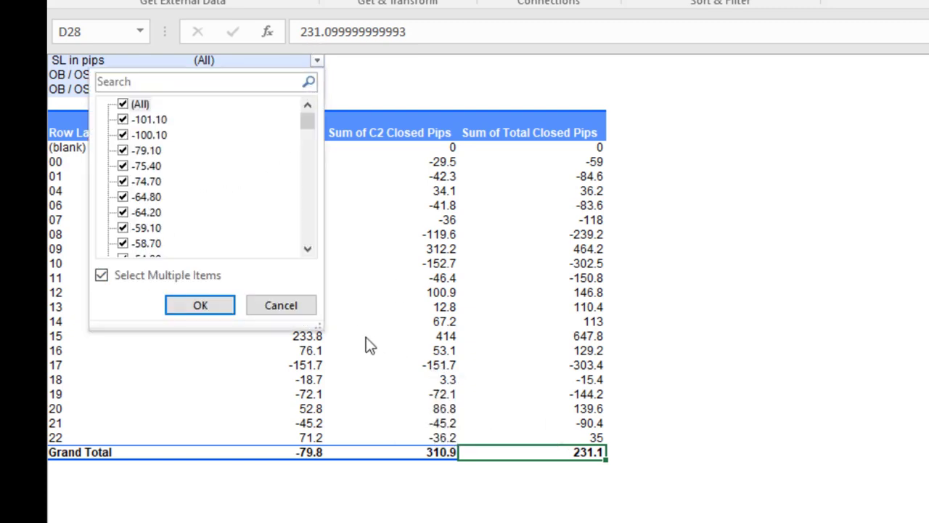
left_click(149, 280)
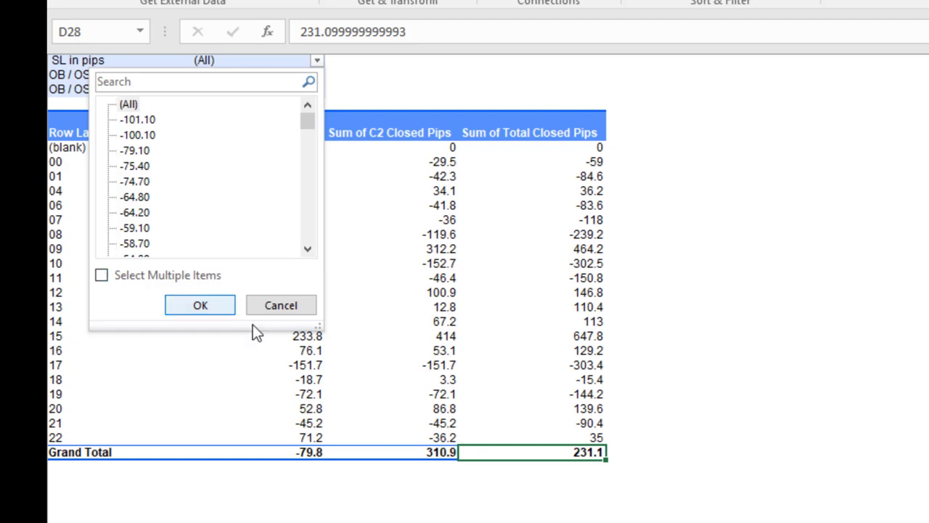
left_click_drag(318, 327, 680, 521)
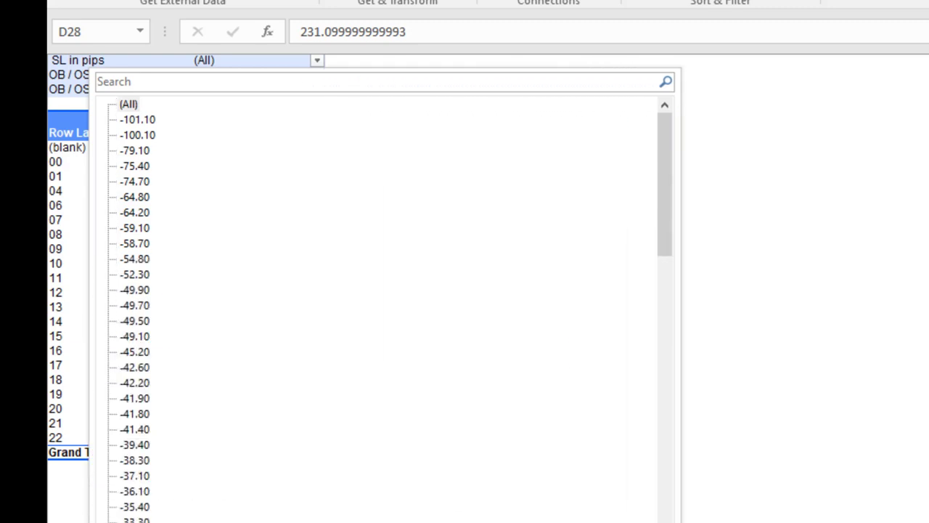
left_click(122, 120)
left_click(122, 135)
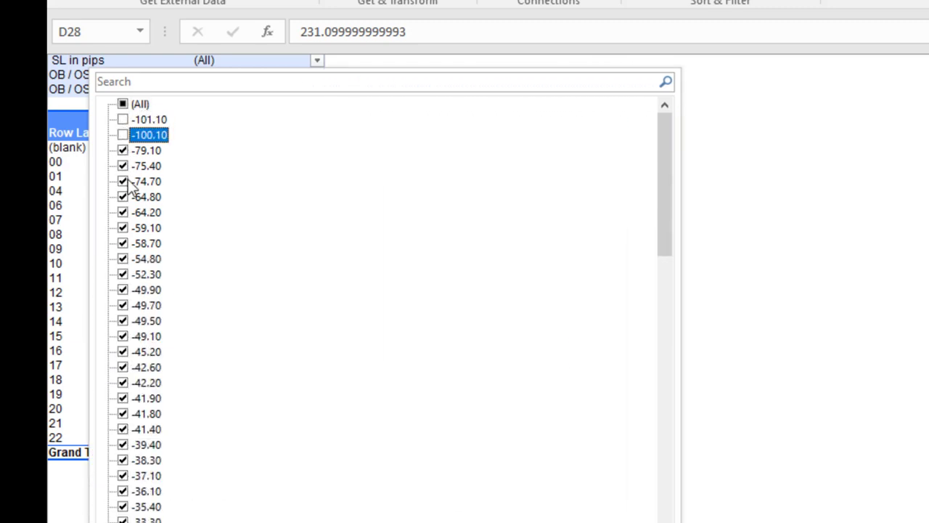
left_click(122, 150)
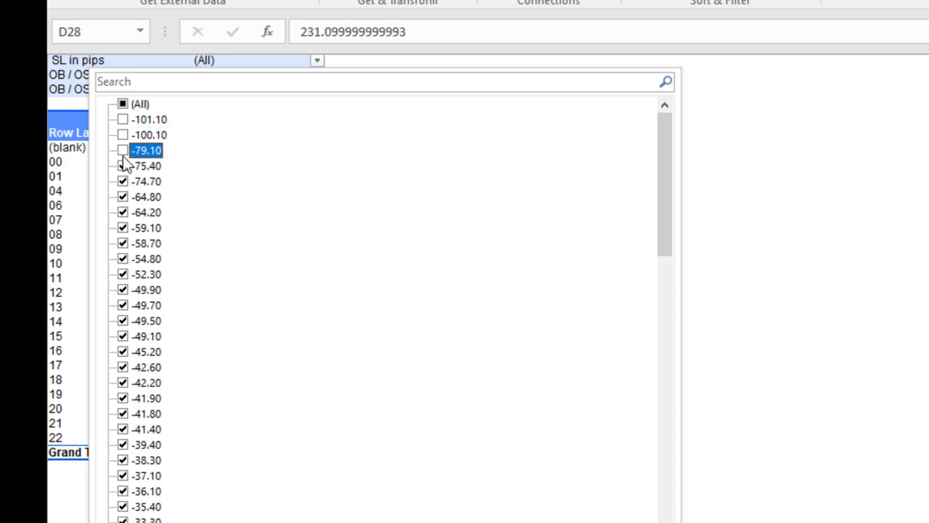
left_click(122, 166)
left_click_drag(658, 208, 662, 522)
left_click(151, 455)
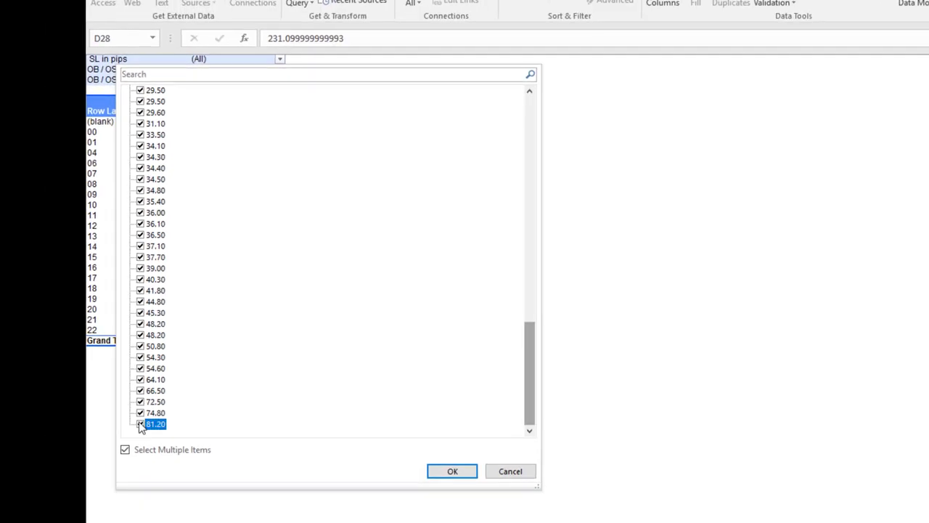
left_click(475, 507)
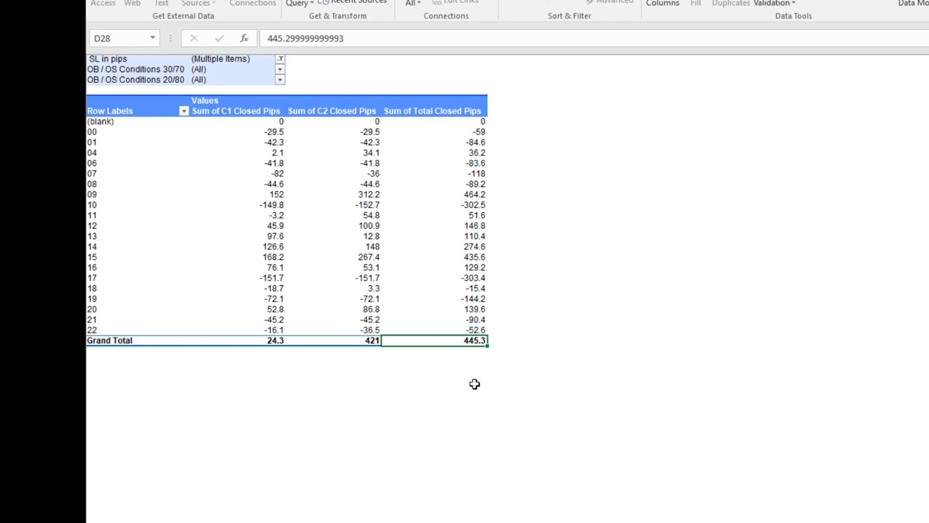
left_click_drag(465, 147, 465, 330)
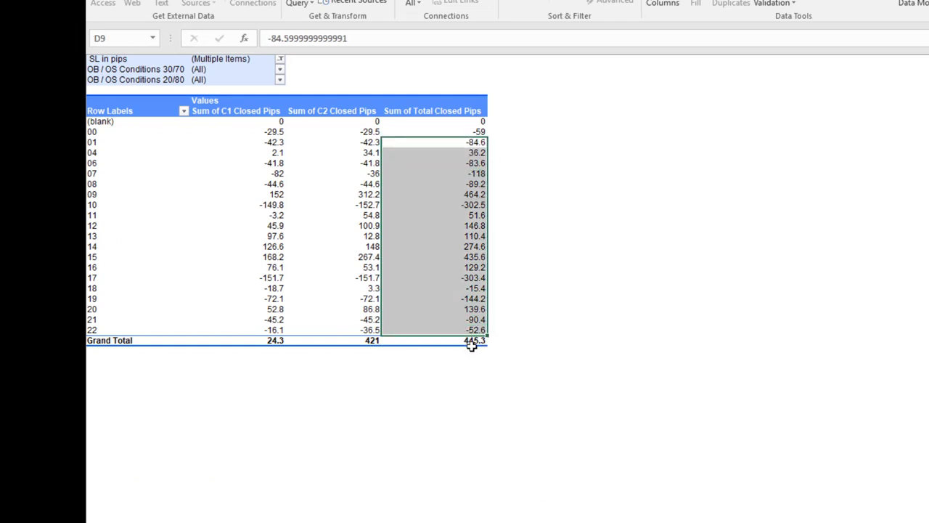
left_click(451, 397)
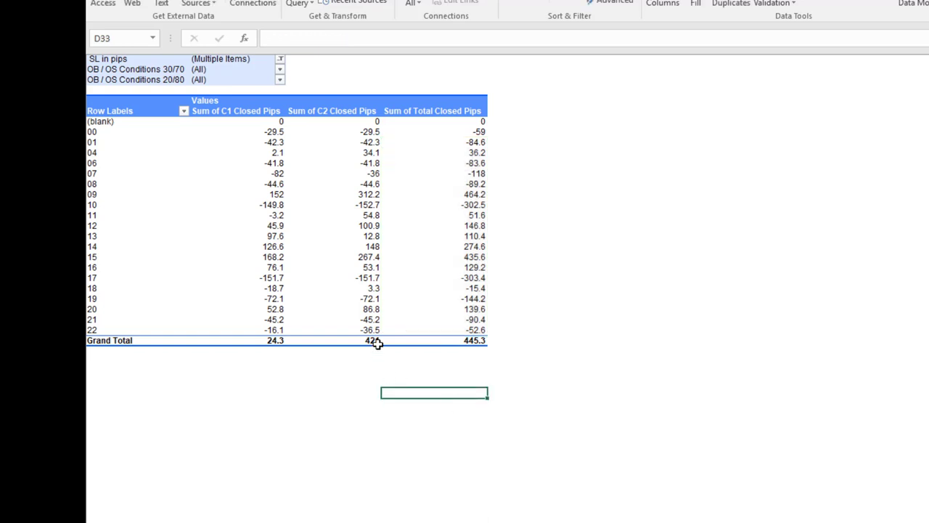
mouse_move(377, 343)
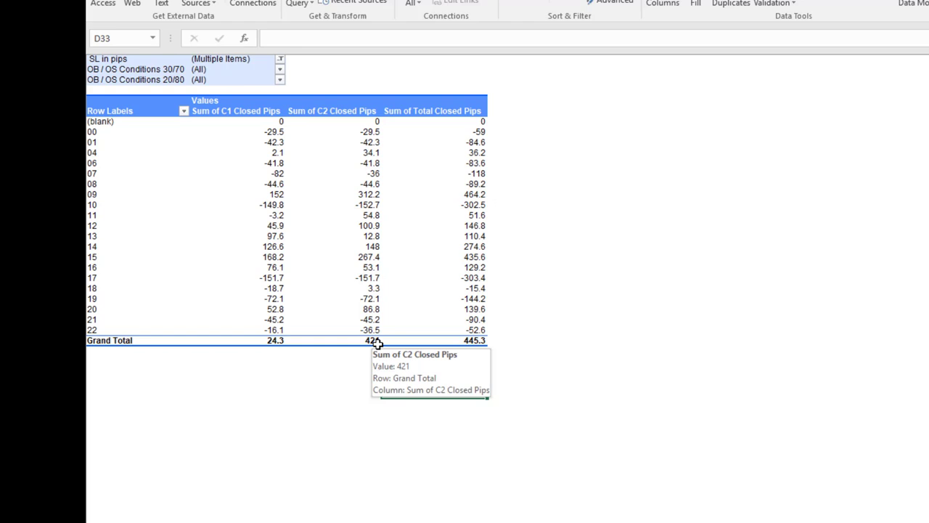
Limit the pivot table's entry time row labels to hours 06 through 17 and check the total closed pips.
left_click(184, 111)
left_click(126, 248)
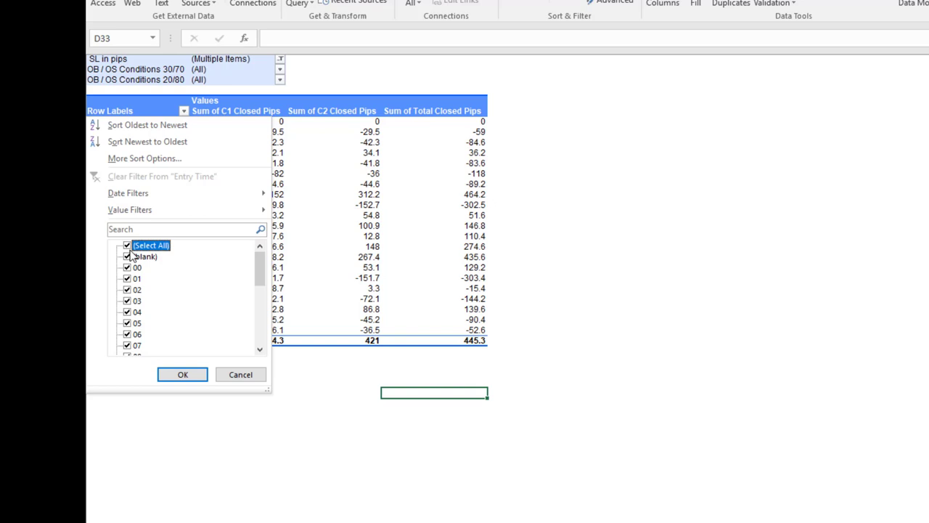
left_click(127, 245)
left_click_drag(267, 389, 376, 520)
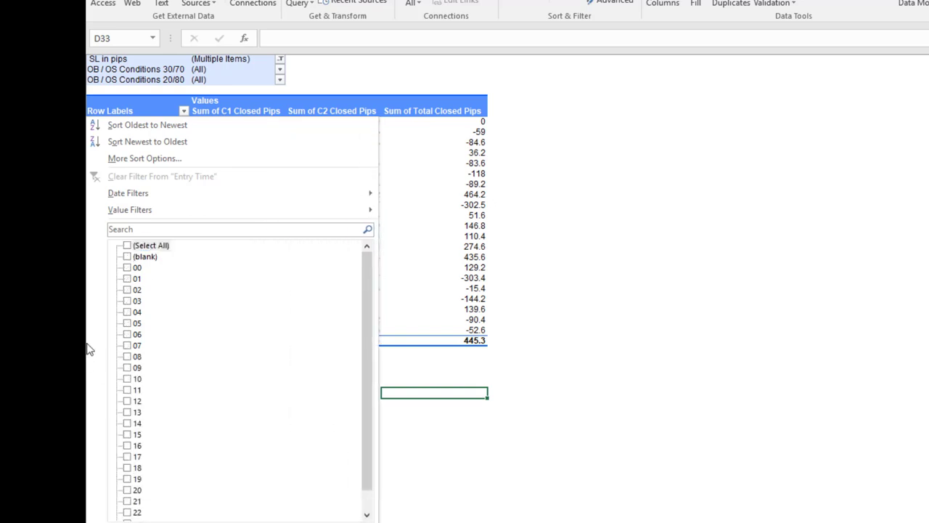
left_click(127, 334)
left_click(127, 345)
left_click(127, 356)
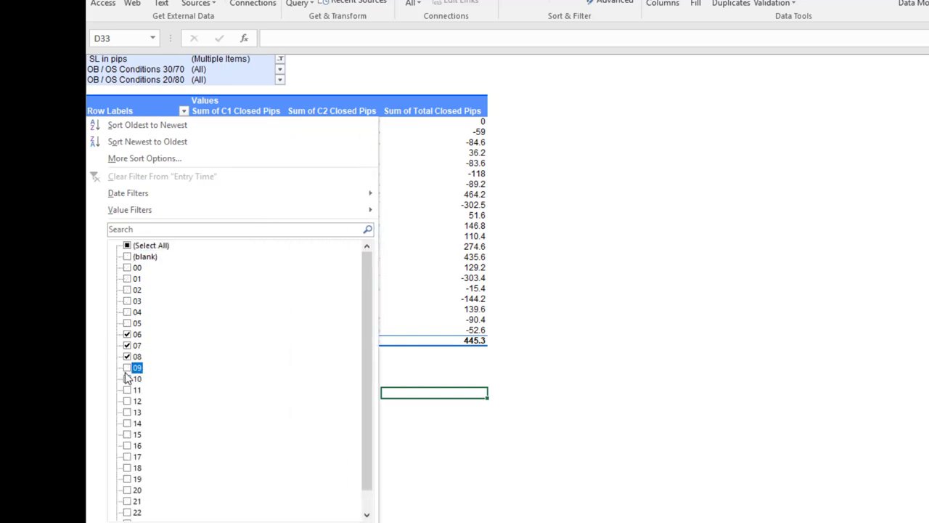
left_click(127, 367)
left_click(127, 378)
left_click(127, 390)
left_click(127, 401)
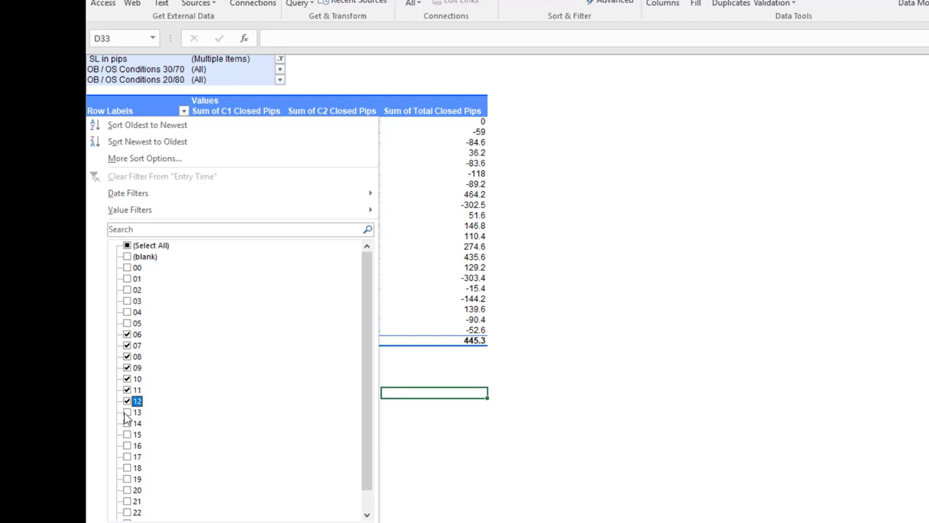
left_click(127, 411)
left_click(127, 423)
left_click(127, 434)
left_click(127, 445)
left_click(127, 456)
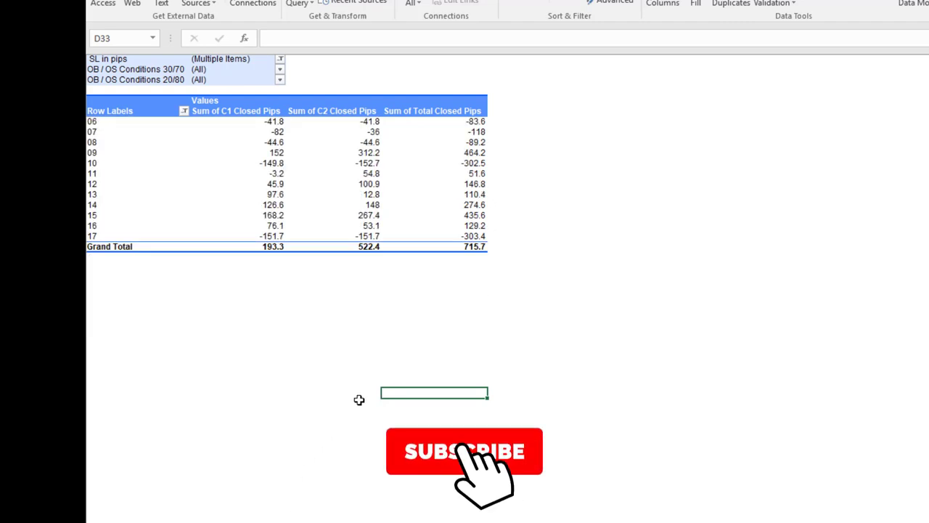
left_click(473, 247)
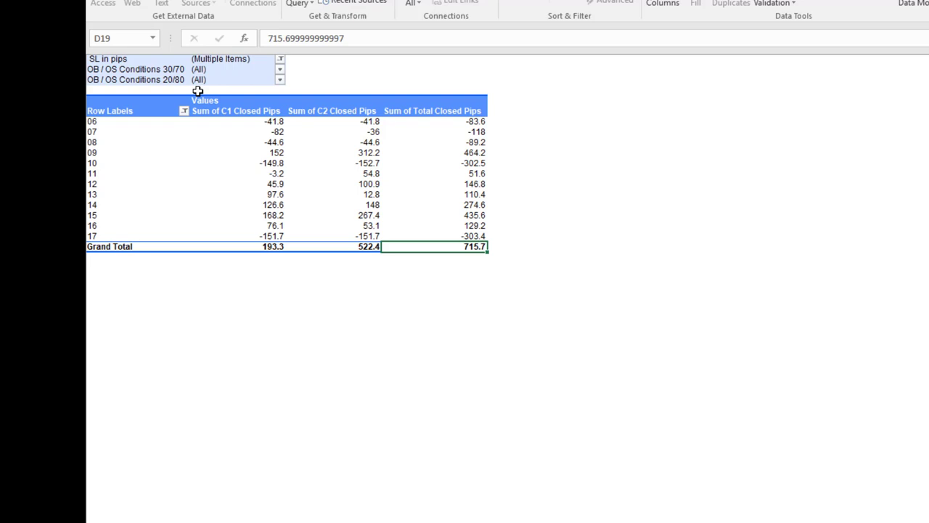
Filter the pivot table's OB / OS Conditions 30/70 field to 0.
left_click(280, 79)
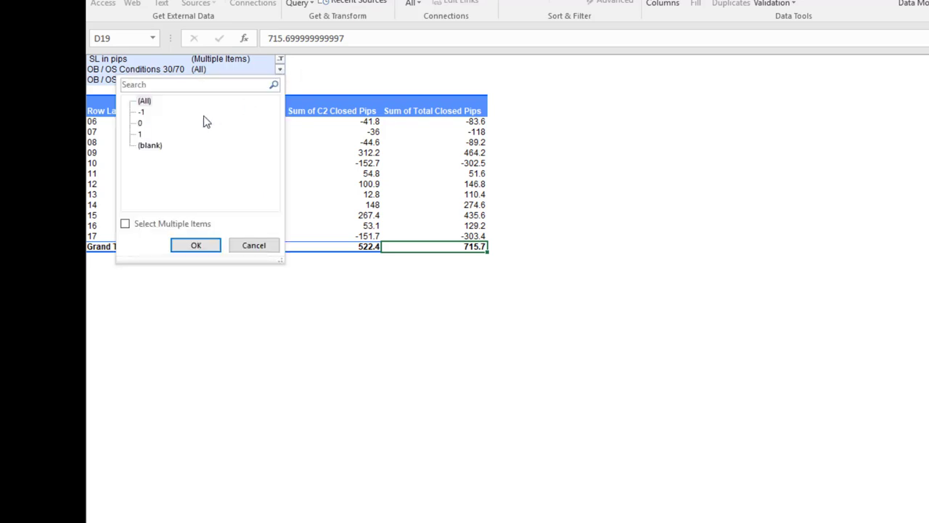
left_click(254, 246)
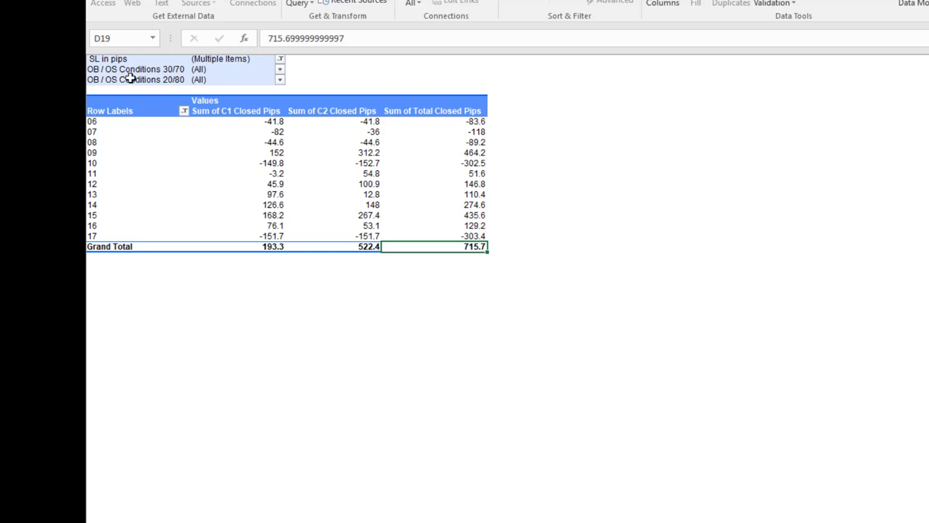
left_click(281, 69)
left_click(140, 122)
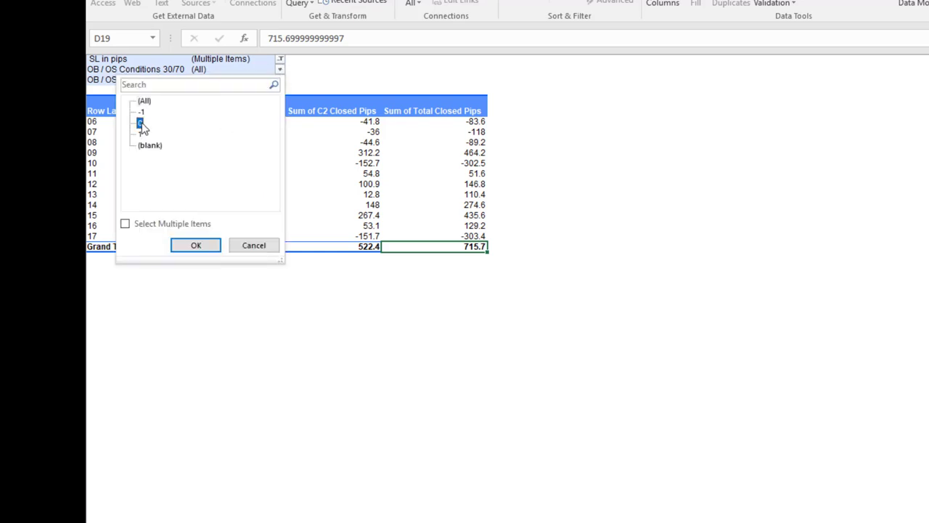
left_click(207, 246)
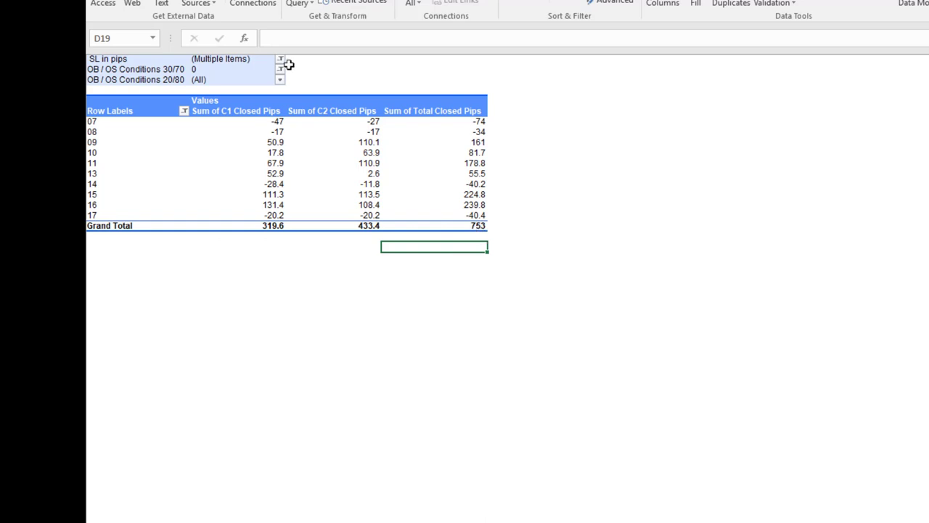
Restore all values in the OB / OS Conditions 30/70 report filter.
left_click(280, 69)
left_click(144, 101)
left_click(196, 244)
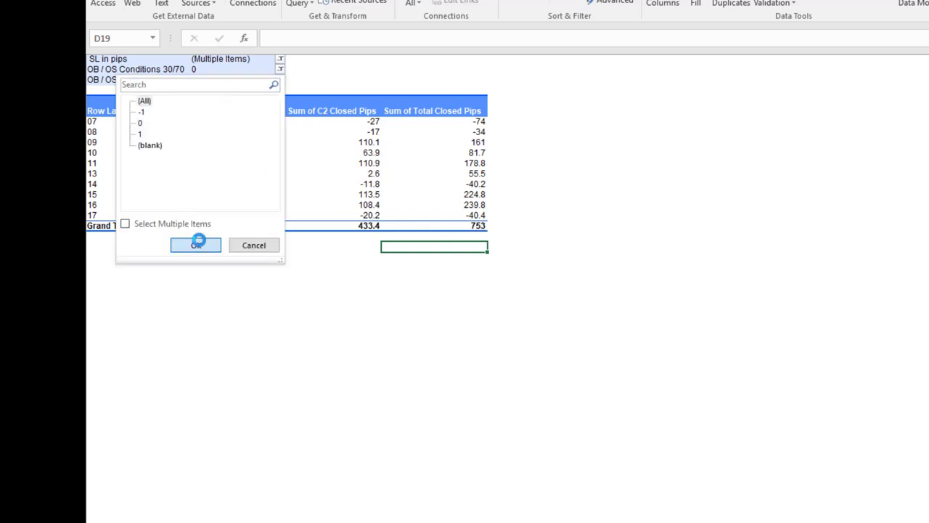
Filter the OB / OS Conditions 20/80 field to 0 and check the grand total of closed pips.
left_click(280, 80)
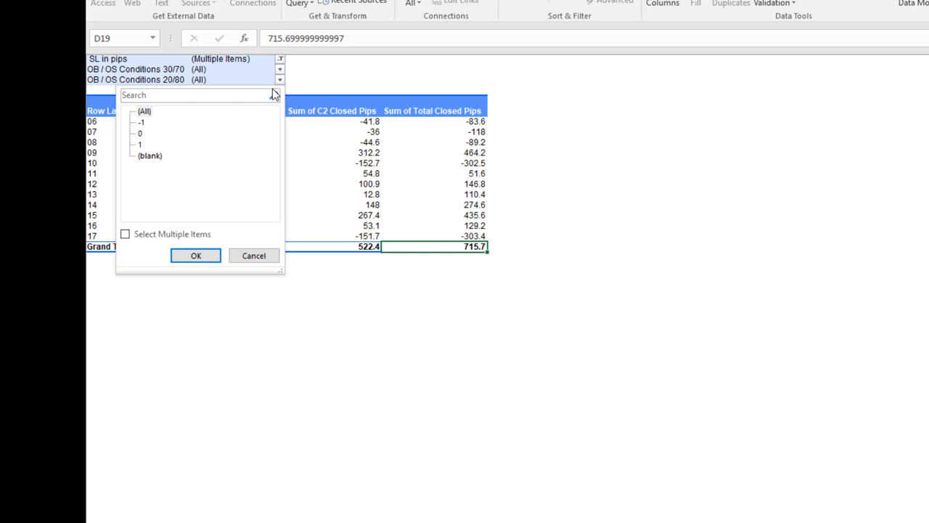
left_click(140, 134)
left_click(196, 255)
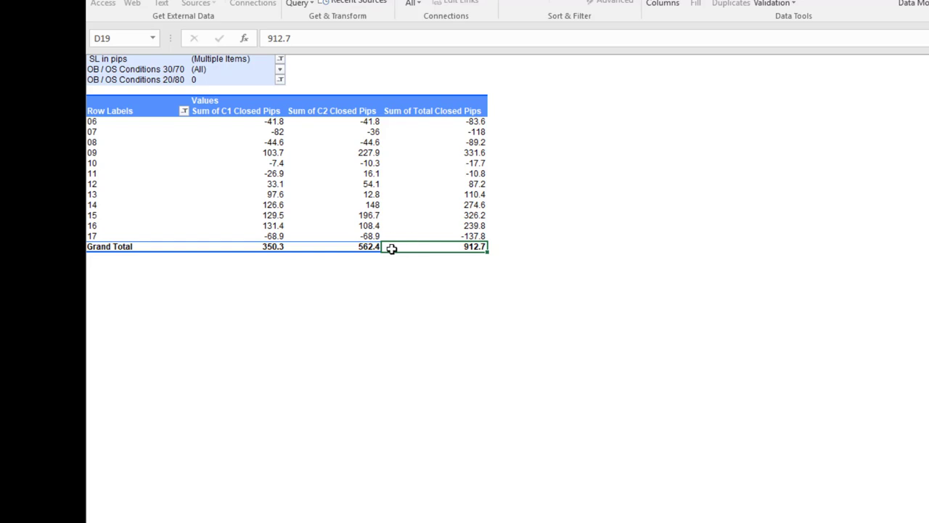
mouse_move(392, 248)
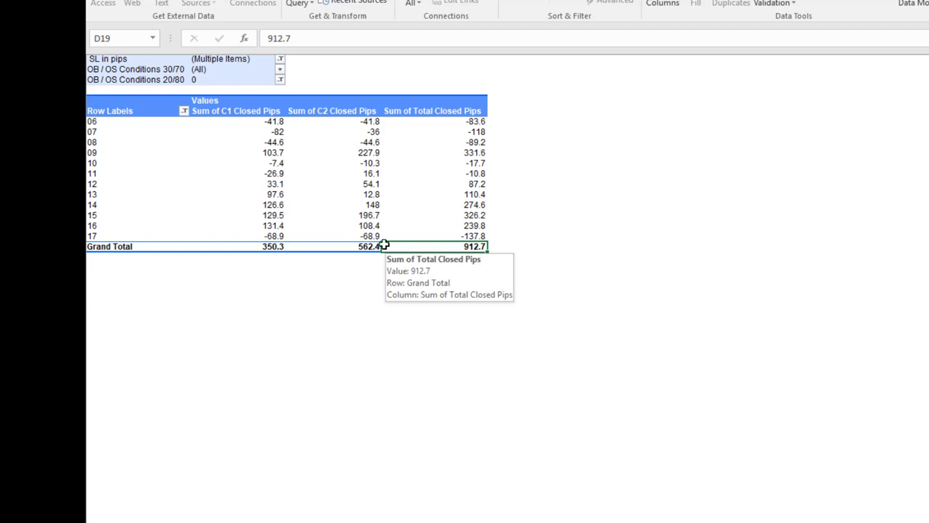
Filter the OB / OS Conditions 30/70 field to 0 as well, alongside the 20/80 filter.
left_click(279, 69)
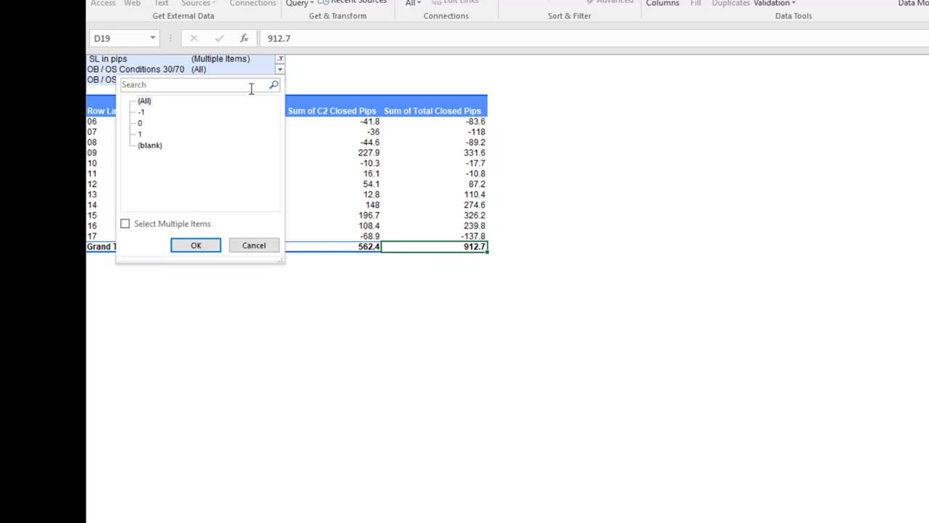
left_click(141, 123)
left_click(195, 245)
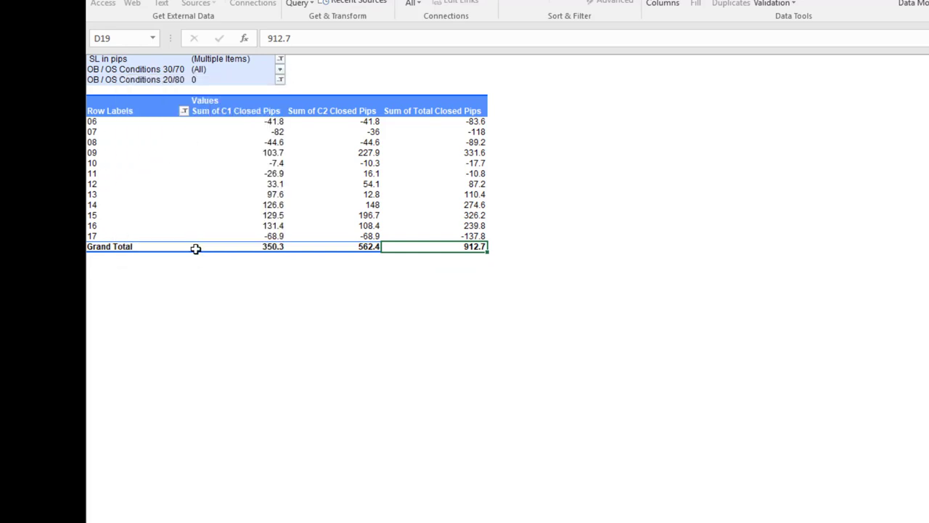
Change the OB / OS Conditions 30/70 filter to multiple items, including only -1 and 1.
left_click(279, 69)
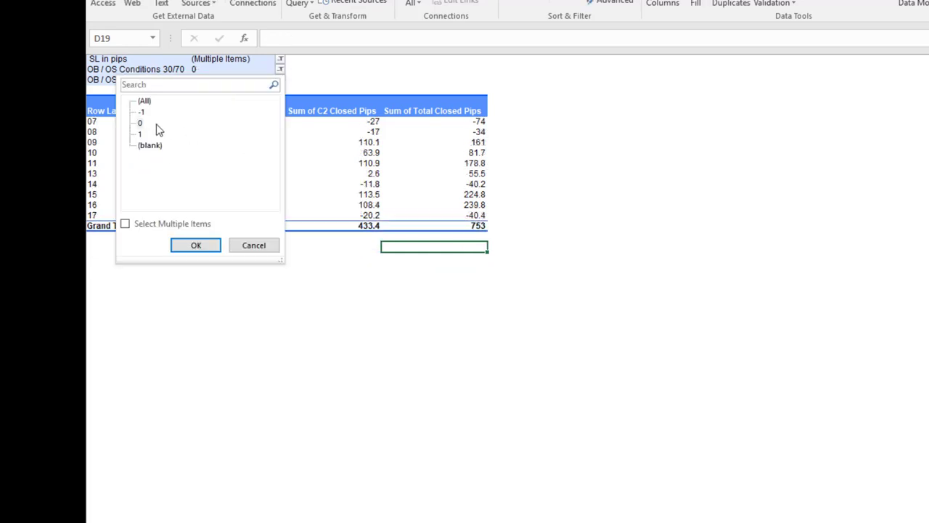
left_click(125, 223)
left_click(140, 122)
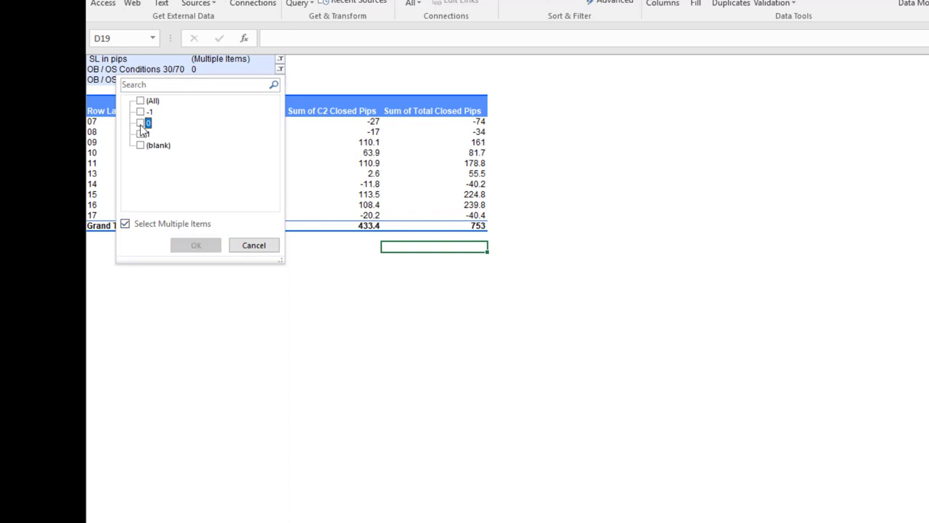
left_click(140, 134)
left_click(141, 111)
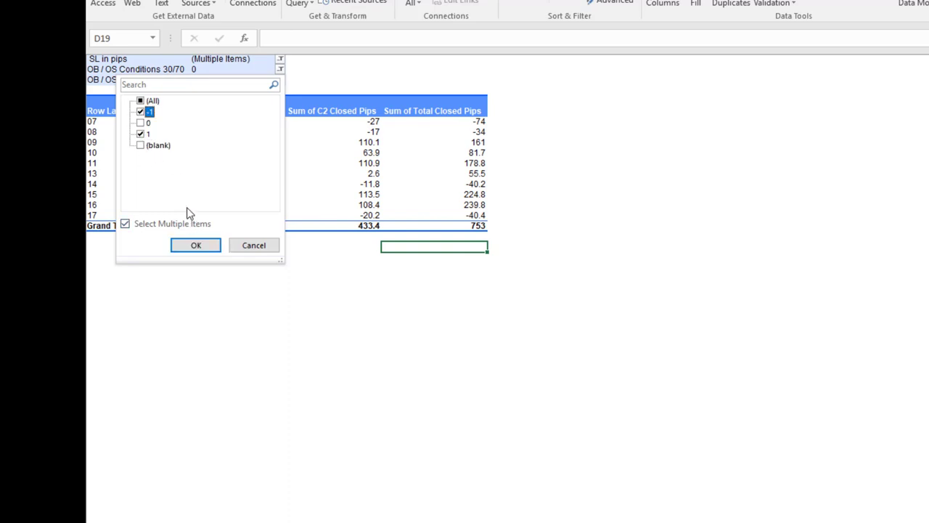
left_click(194, 245)
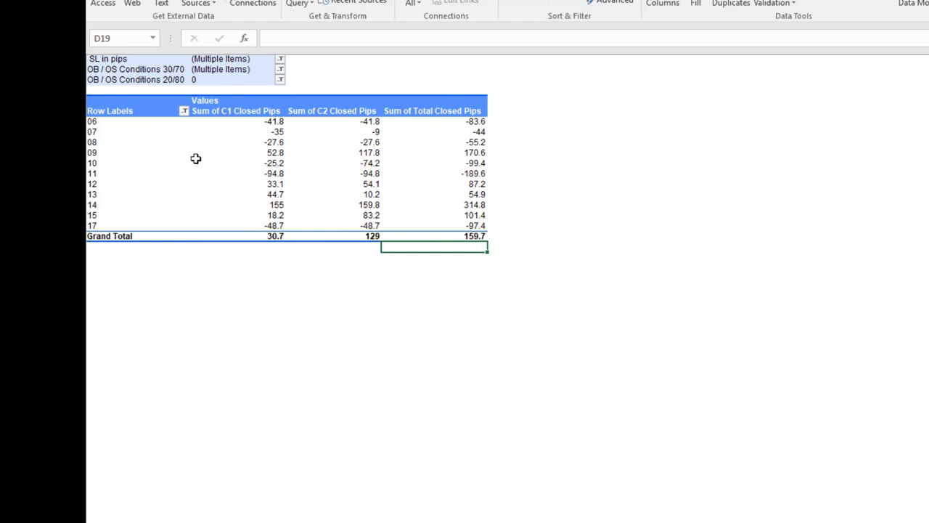
left_click(281, 71)
left_click(281, 71)
left_click(280, 70)
left_click(147, 122)
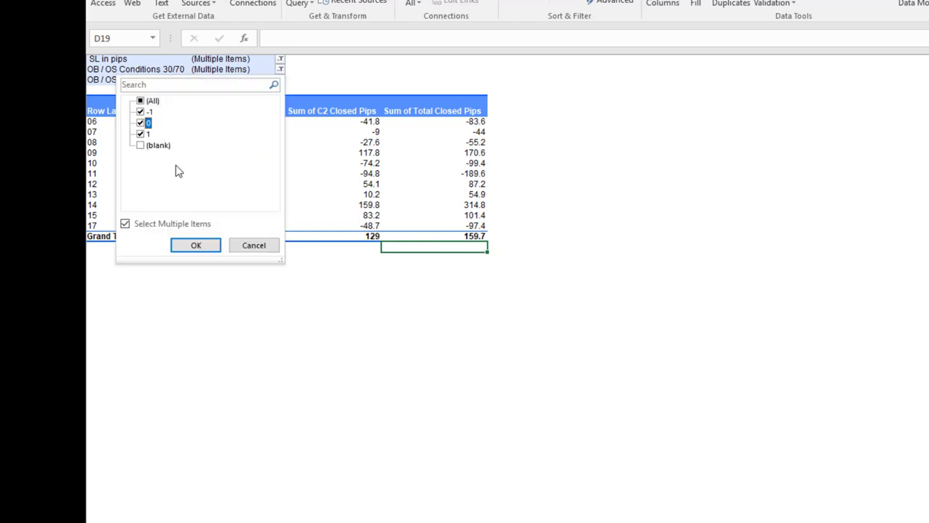
left_click(195, 245)
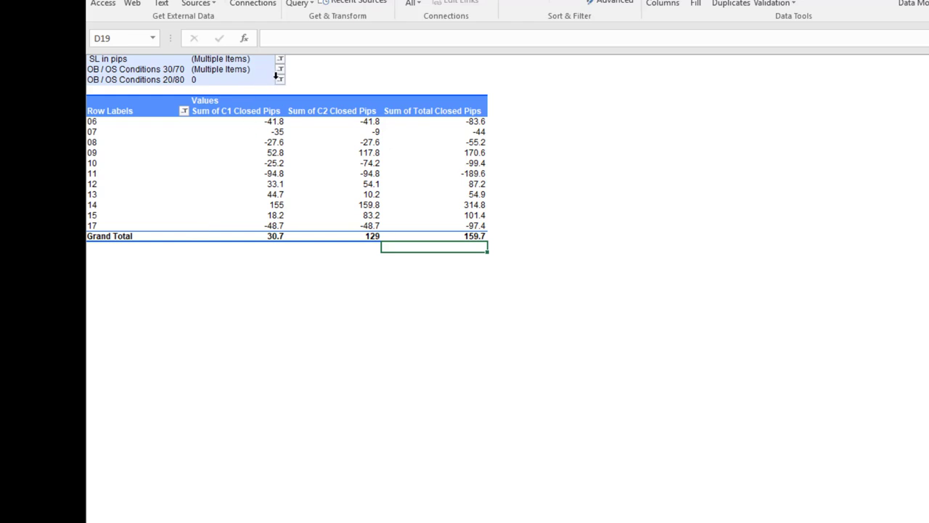
Add -1 and 1 to the OB / OS Conditions 20/80 filter alongside 0.
left_click(279, 79)
left_click(147, 234)
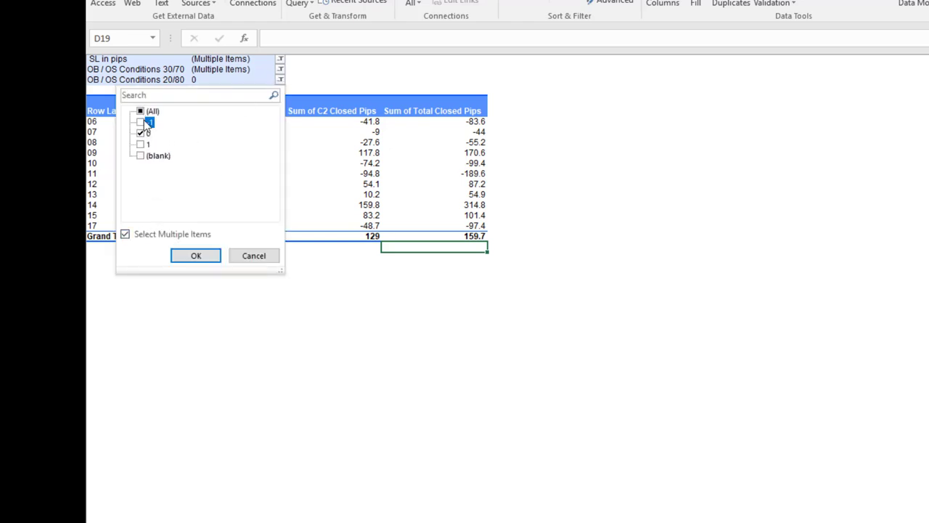
left_click(141, 144)
left_click(196, 256)
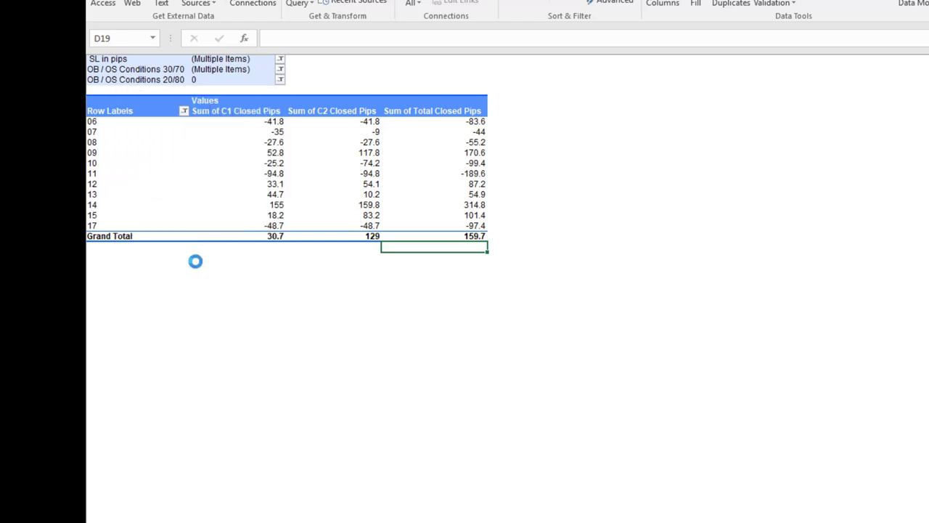
Remove -1 and 1 from the OB / OS Conditions 20/80 filter, keeping only 0.
left_click(279, 78)
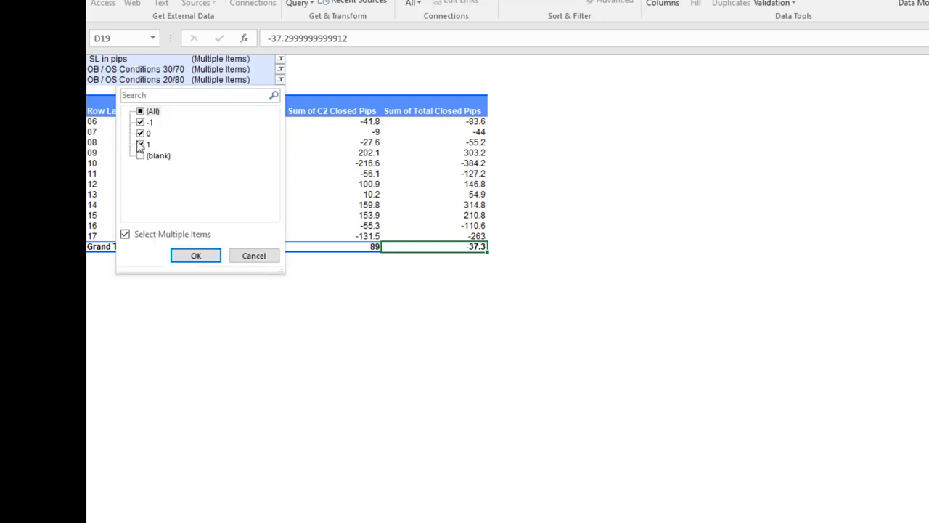
left_click(141, 122)
left_click(141, 144)
left_click(193, 253)
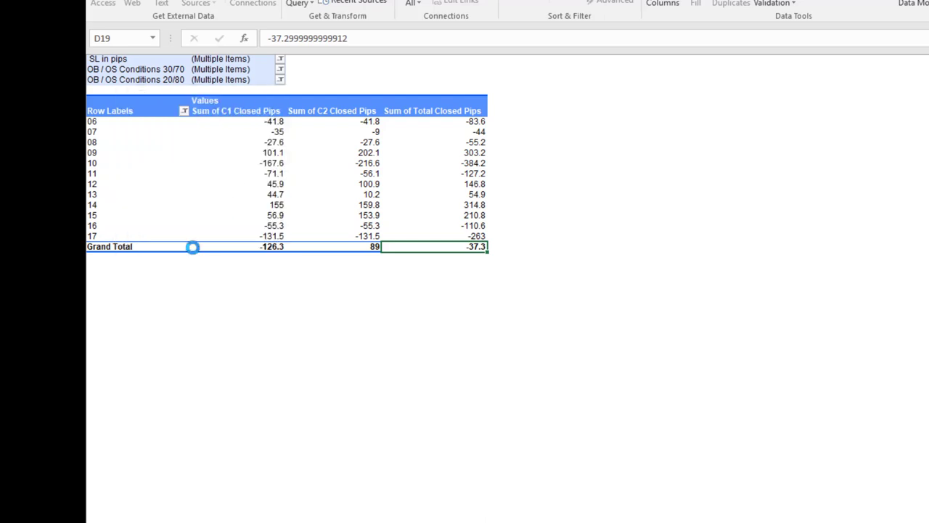
Add 0 to the OB / OS Conditions 30/70 filter alongside -1 and 1.
left_click(279, 69)
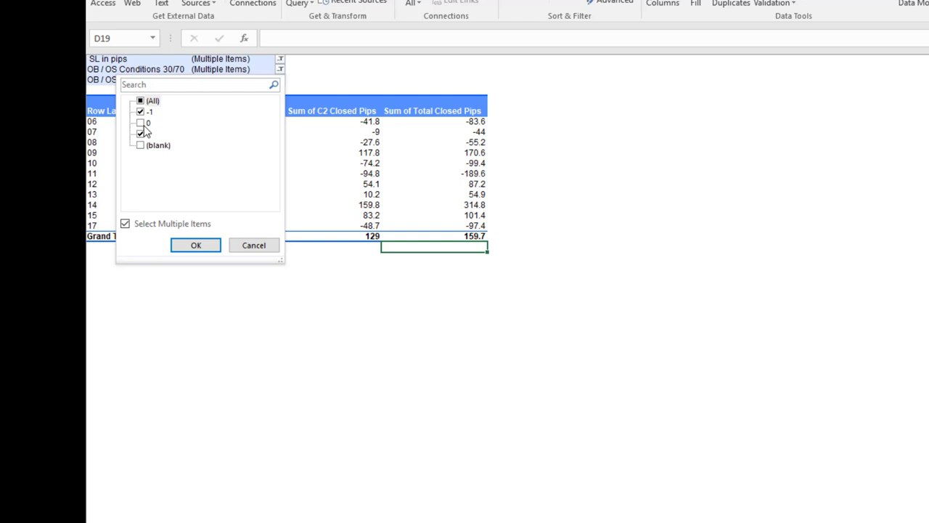
left_click(141, 122)
left_click(196, 245)
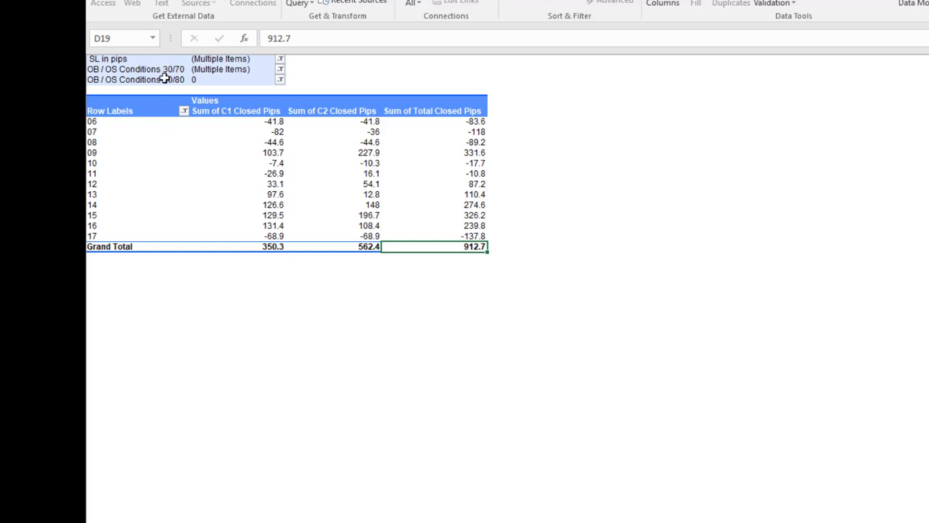
Review the closed pips per entry hour and select row labels 06 through 17 in the pivot table.
mouse_move(371, 221)
mouse_move(183, 186)
left_click_drag(126, 123, 110, 239)
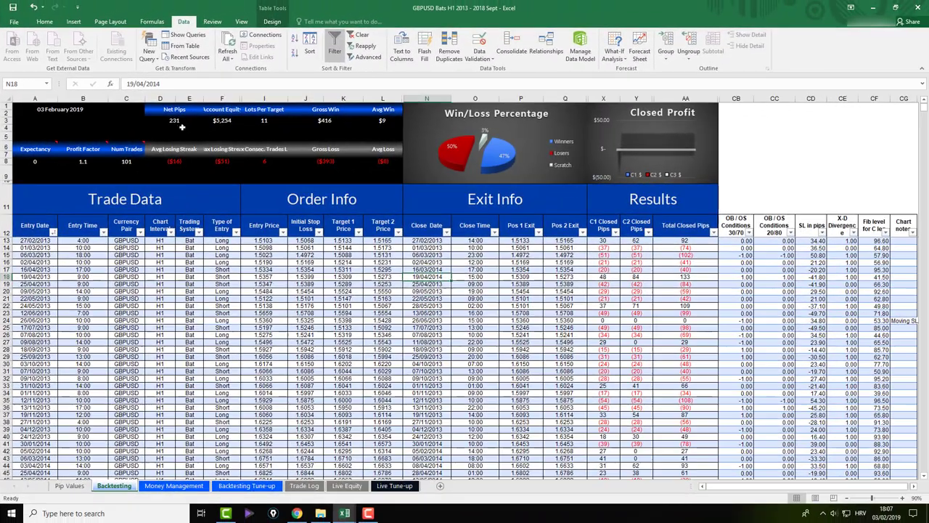
Compare the Net Pips on the Backtesting sheet with the filtered grand total of closed pips on the Backtesting Tune-up sheet.
left_click(175, 119)
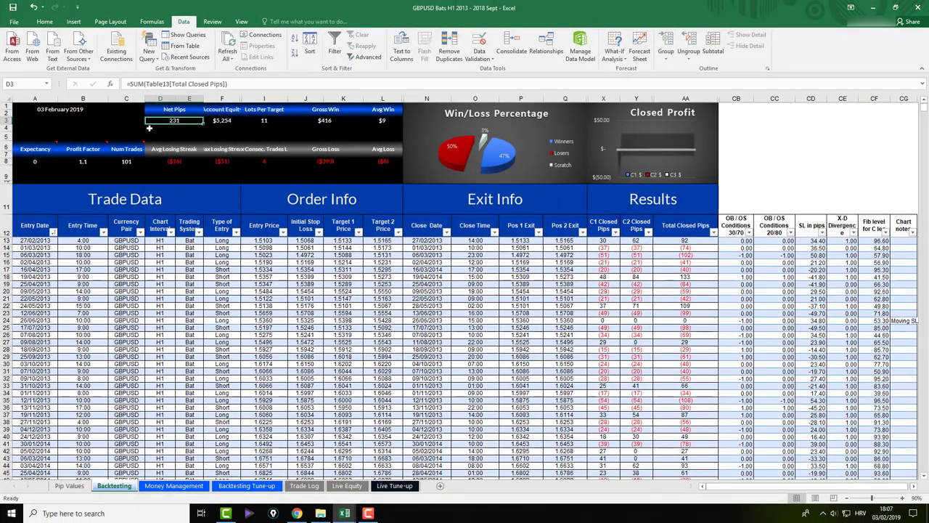
left_click(247, 485)
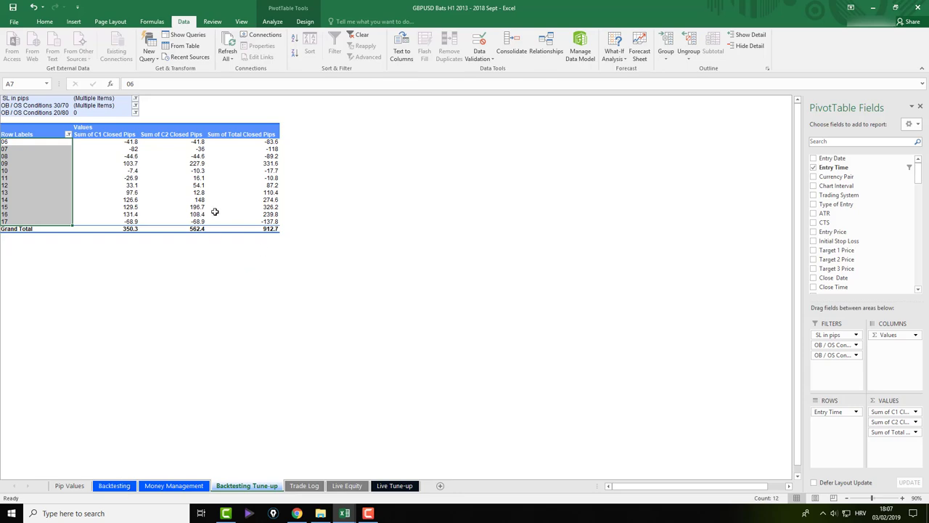
left_click(114, 485)
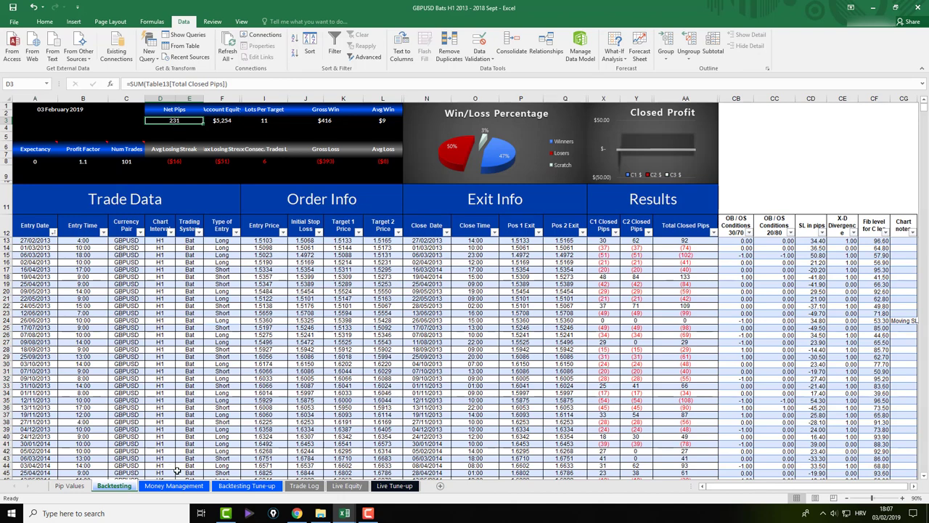
left_click(247, 486)
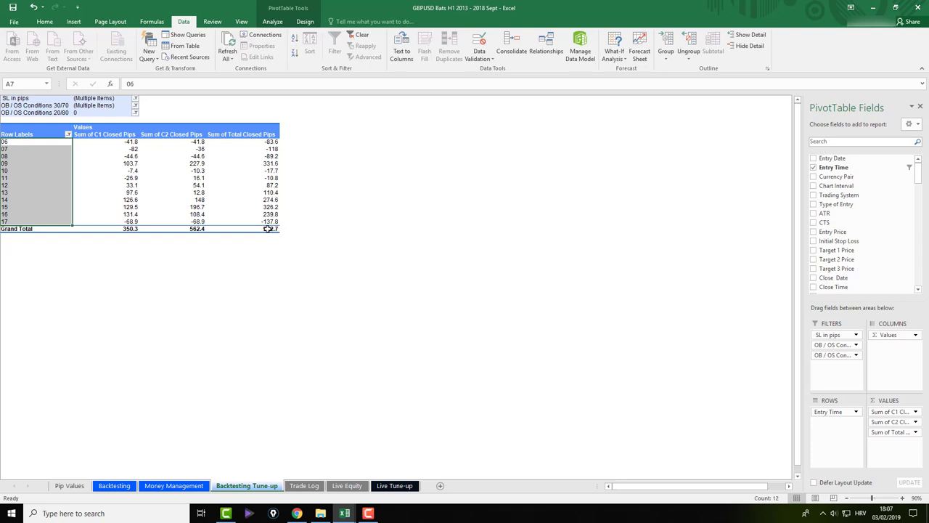
mouse_move(258, 224)
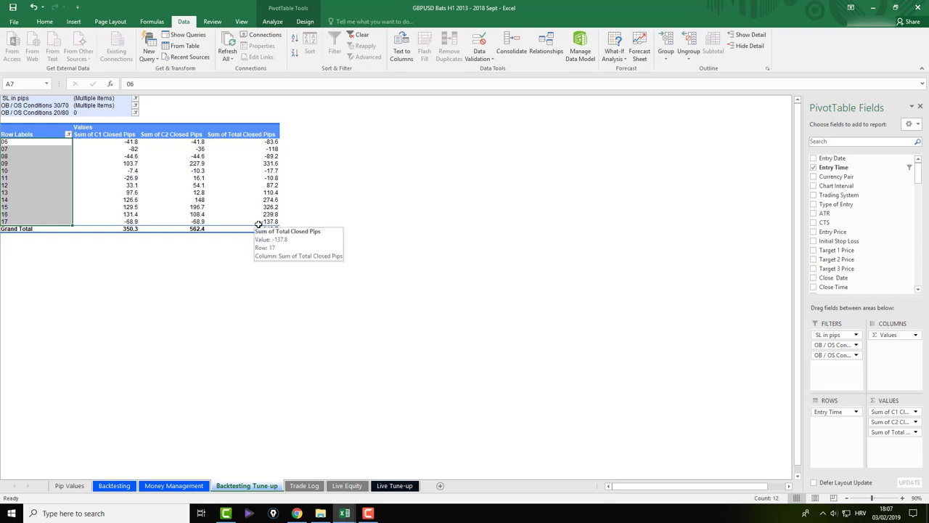
left_click(114, 486)
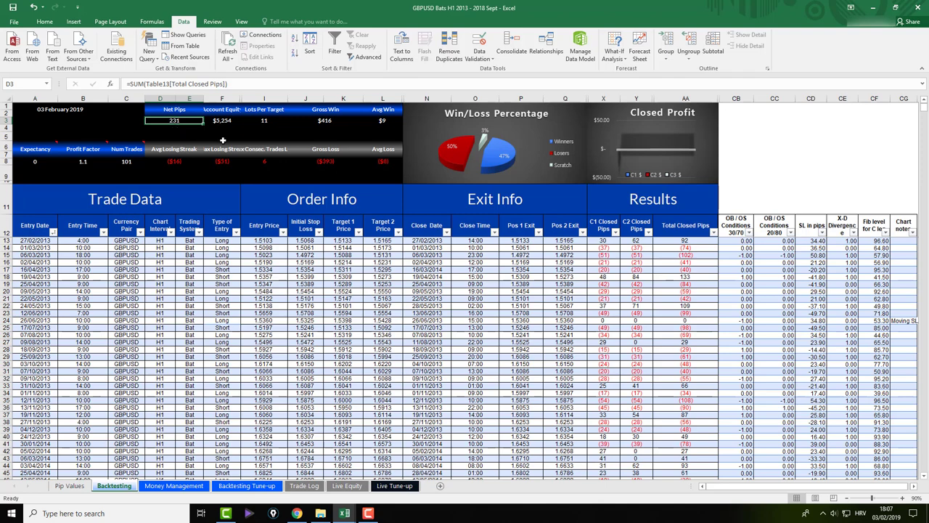
Switch to the badabimbadabum system workbook and examine its summary statistics and Win/Loss Percentage chart.
left_click(344, 513)
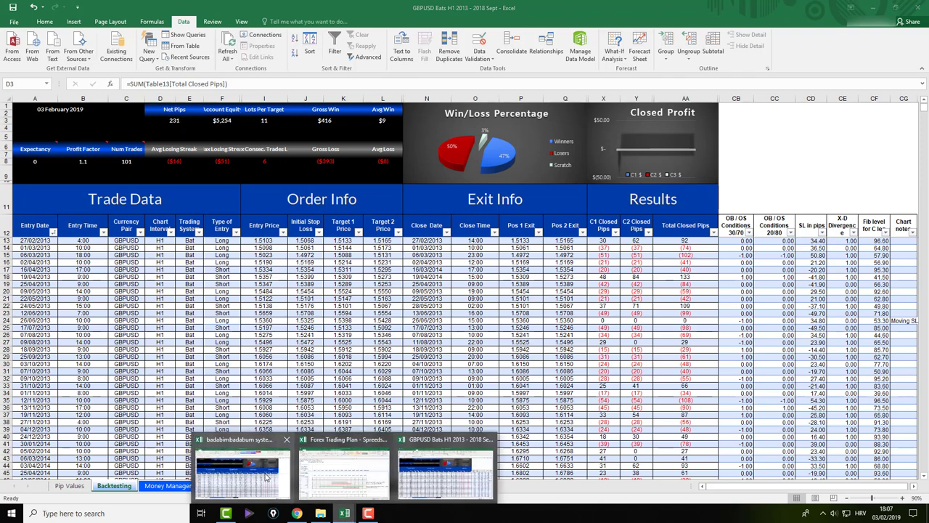
left_click(265, 476)
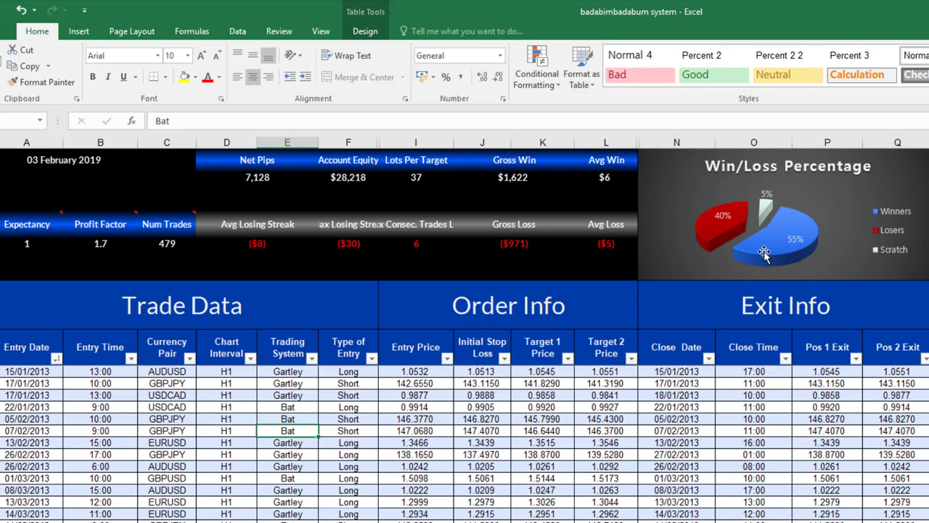
mouse_move(763, 210)
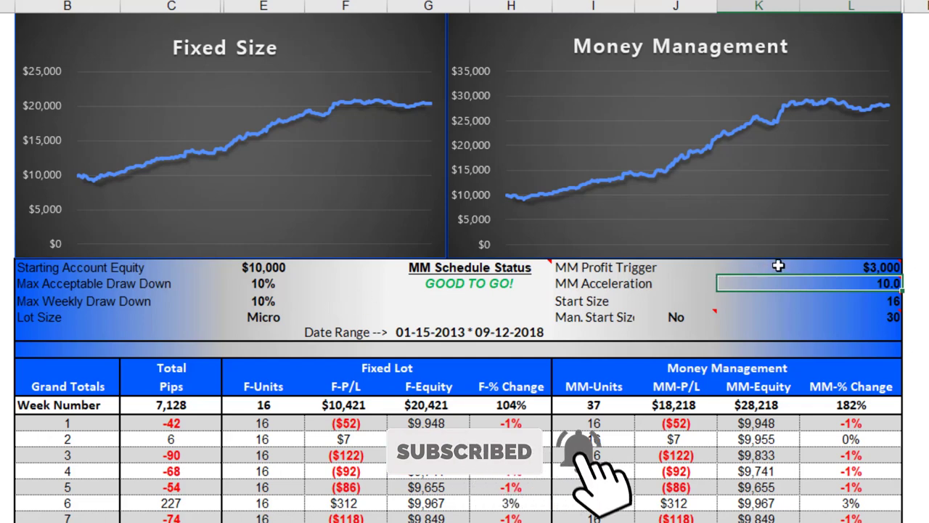
Review the MM acceleration, lot size, start size and starting account equity above the money management results.
mouse_move(778, 265)
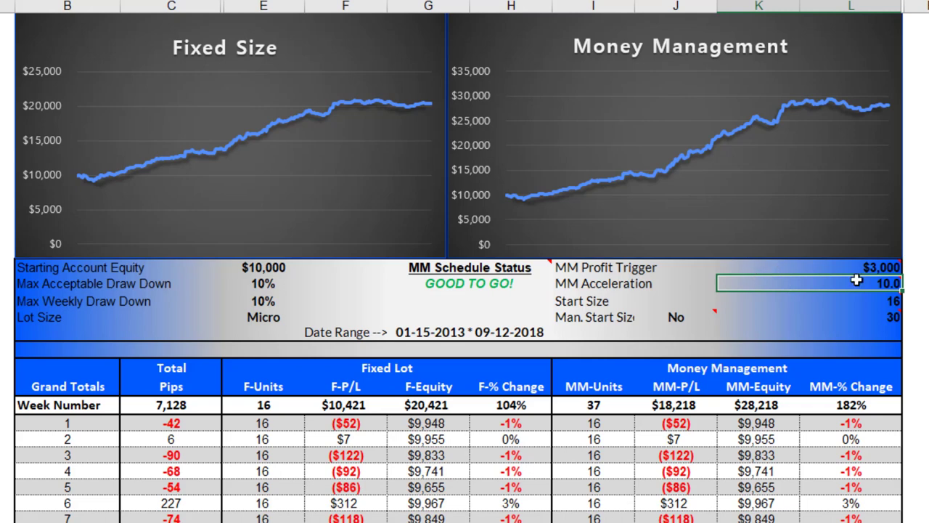
left_click(267, 317)
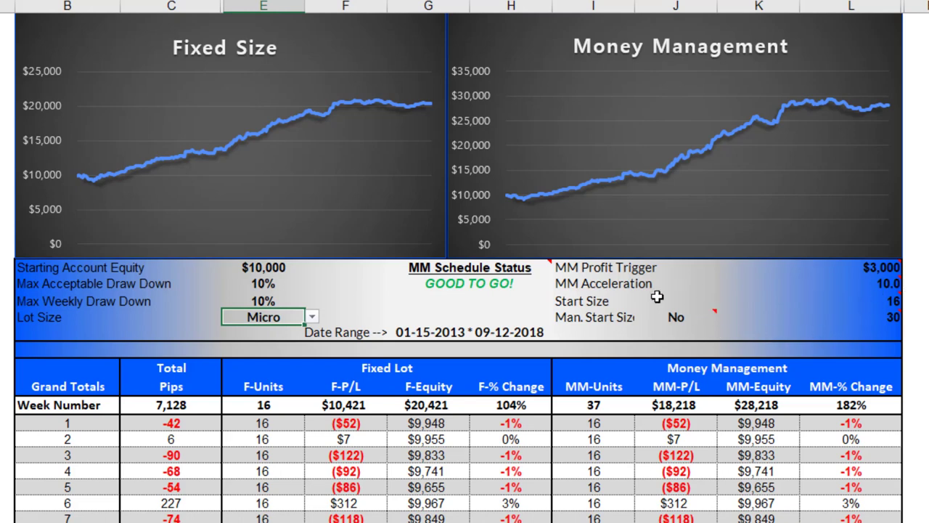
left_click(874, 300)
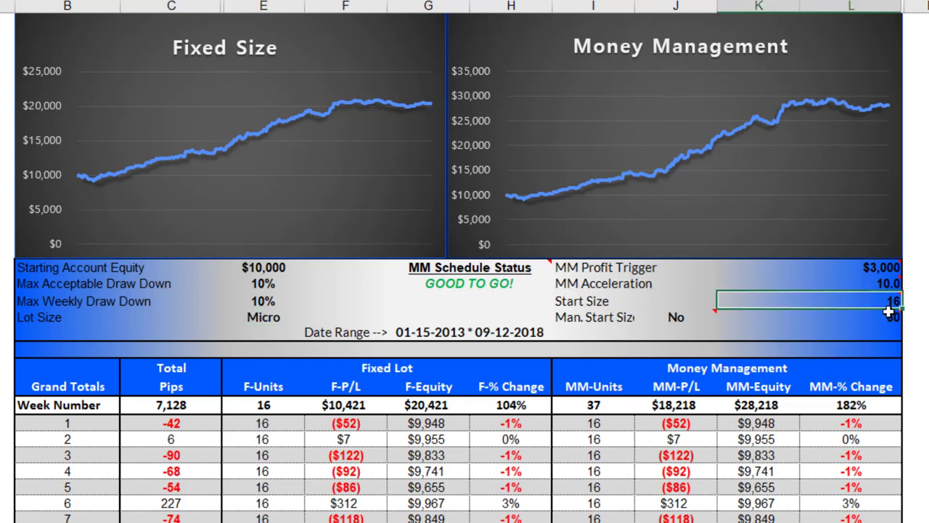
left_click(277, 267)
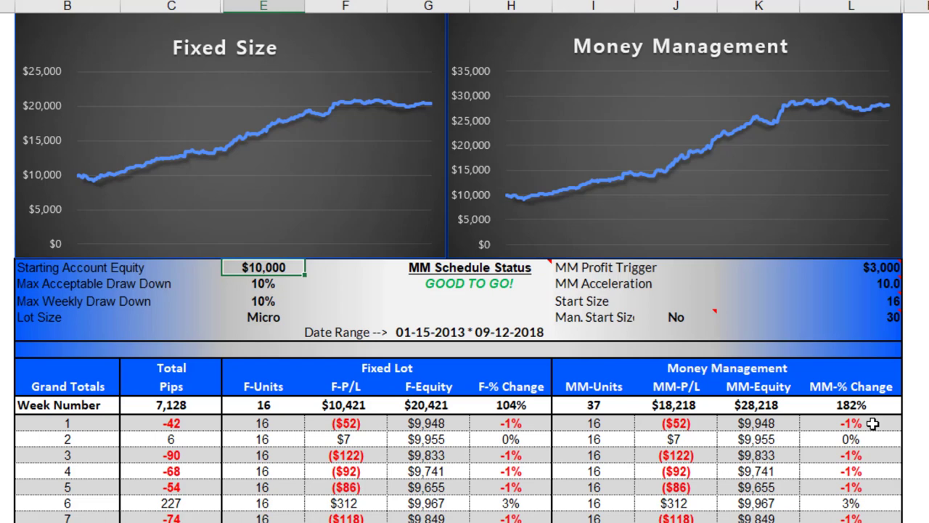
Set Man. Start Size to Yes, and check the manual start size and lot size cells.
left_click(678, 313)
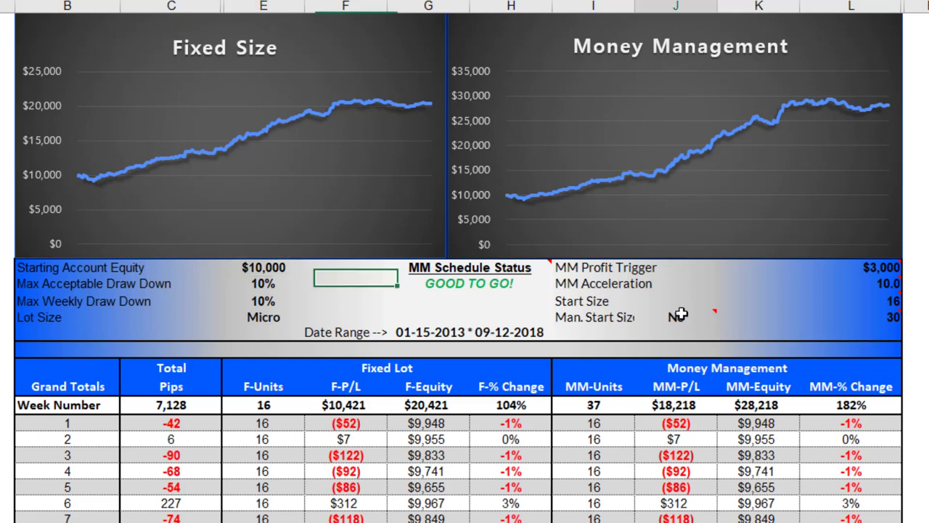
left_click(723, 318)
left_click(657, 328)
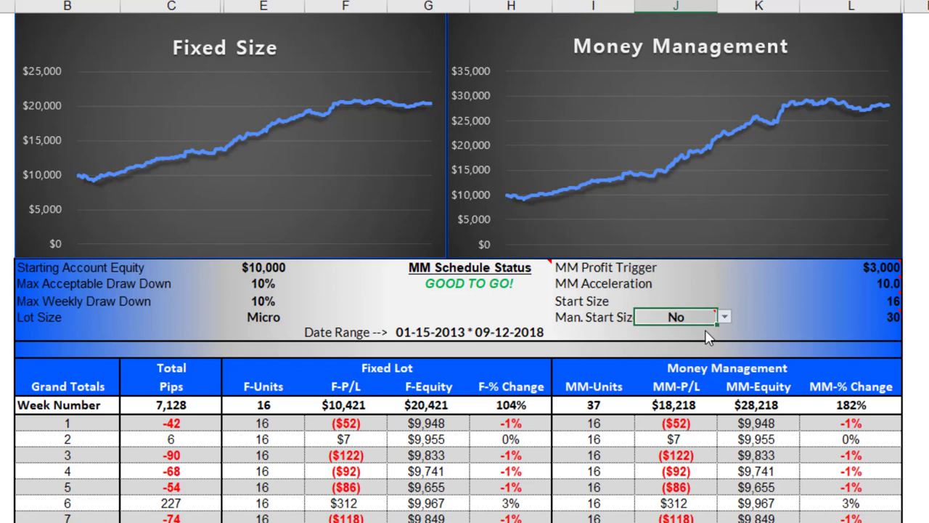
left_click(884, 321)
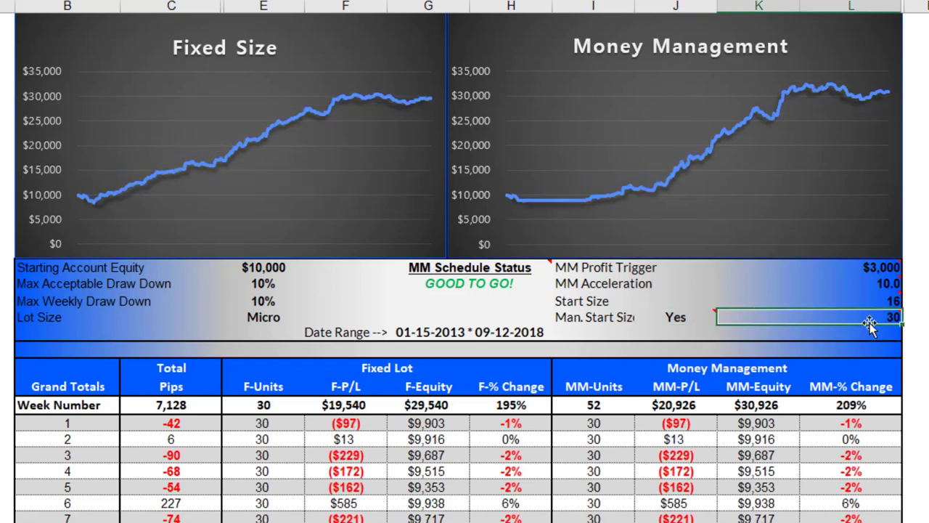
left_click(283, 317)
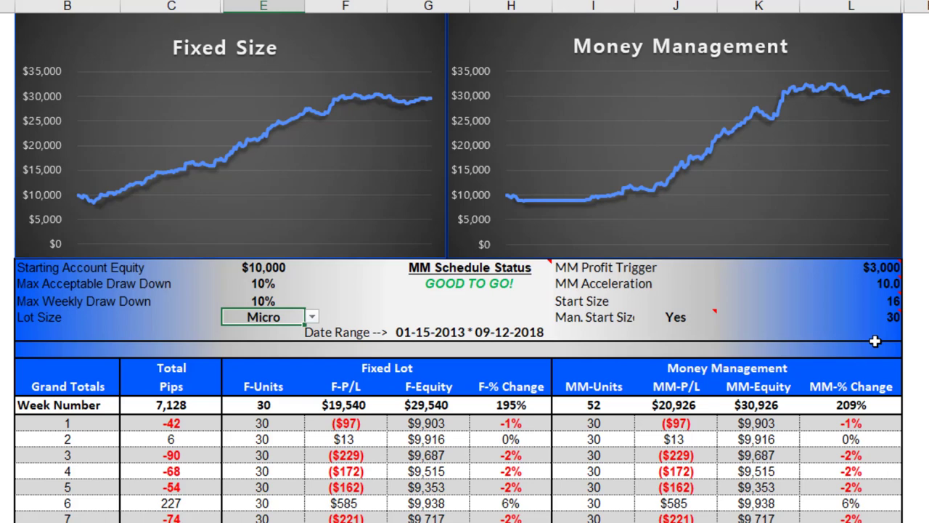
Set the MM Acceleration to 20.
left_click(880, 283)
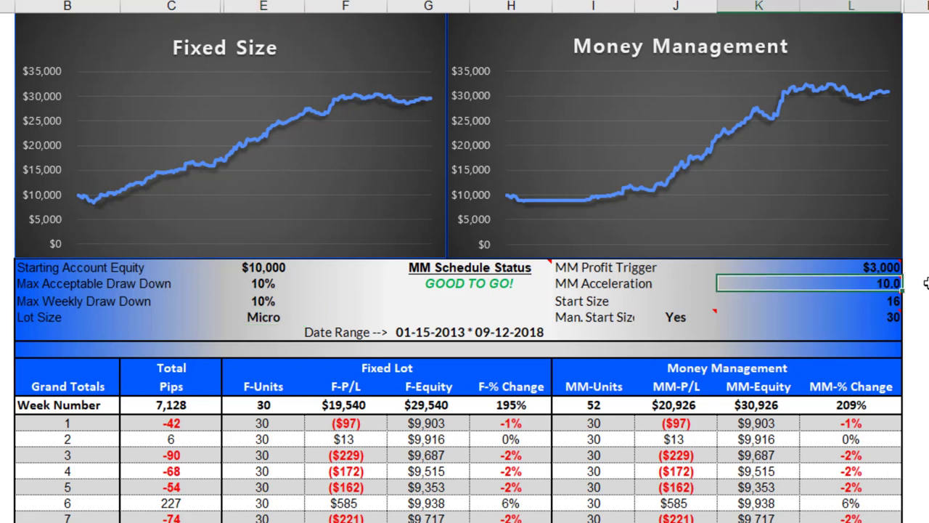
type("20")
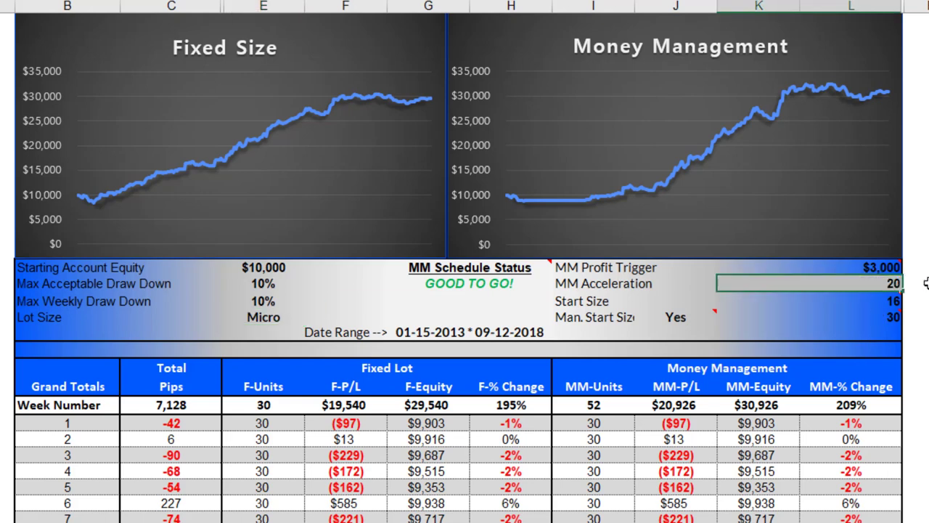
key("Return")
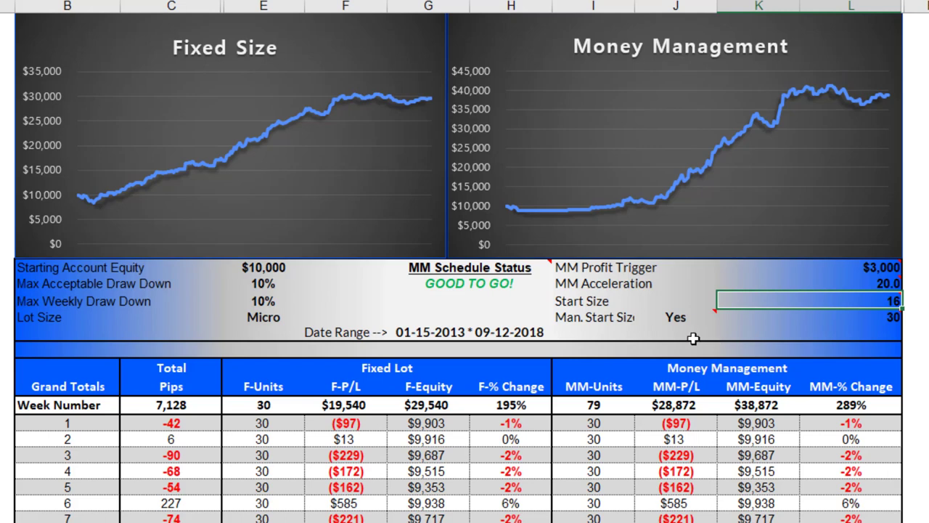
mouse_move(871, 310)
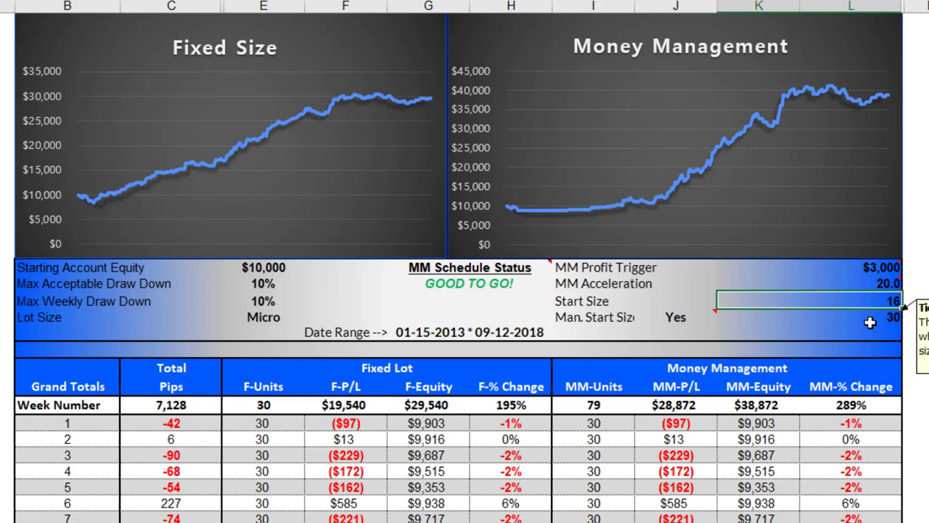